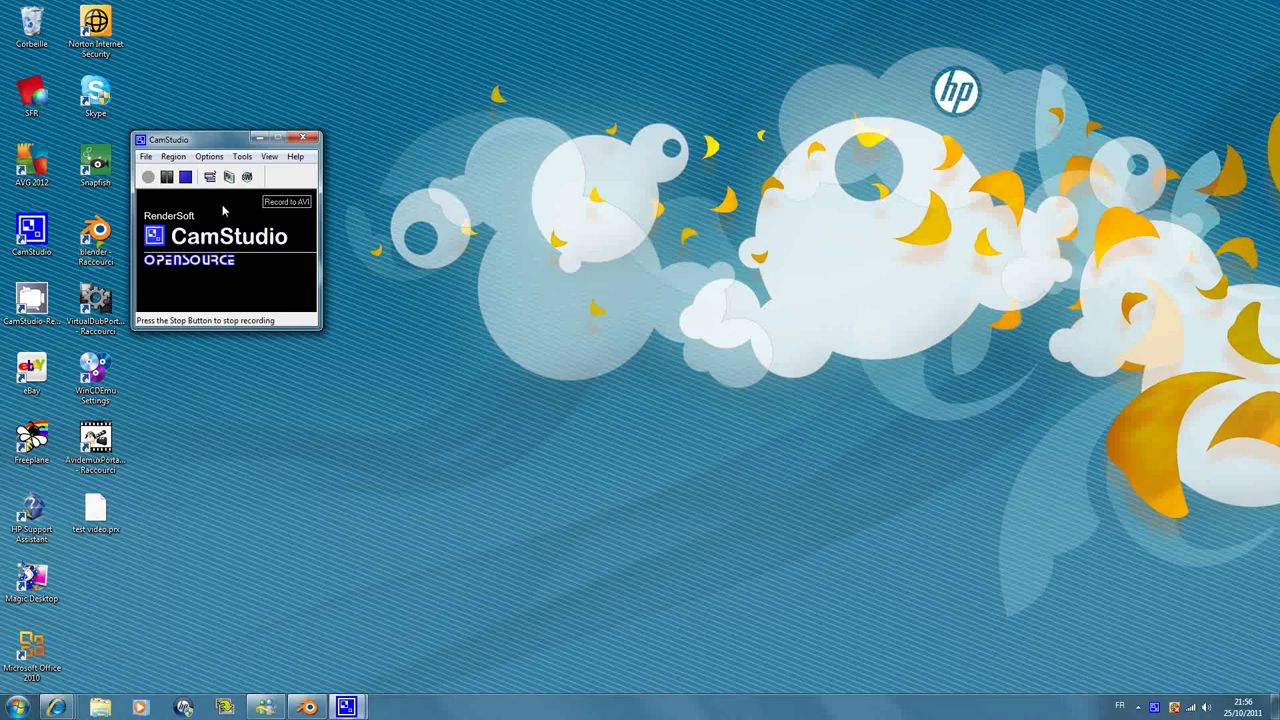
# Bring the Blender window with the Screw-modifier helix to the front from the taskbar
pyautogui.click(308, 707)
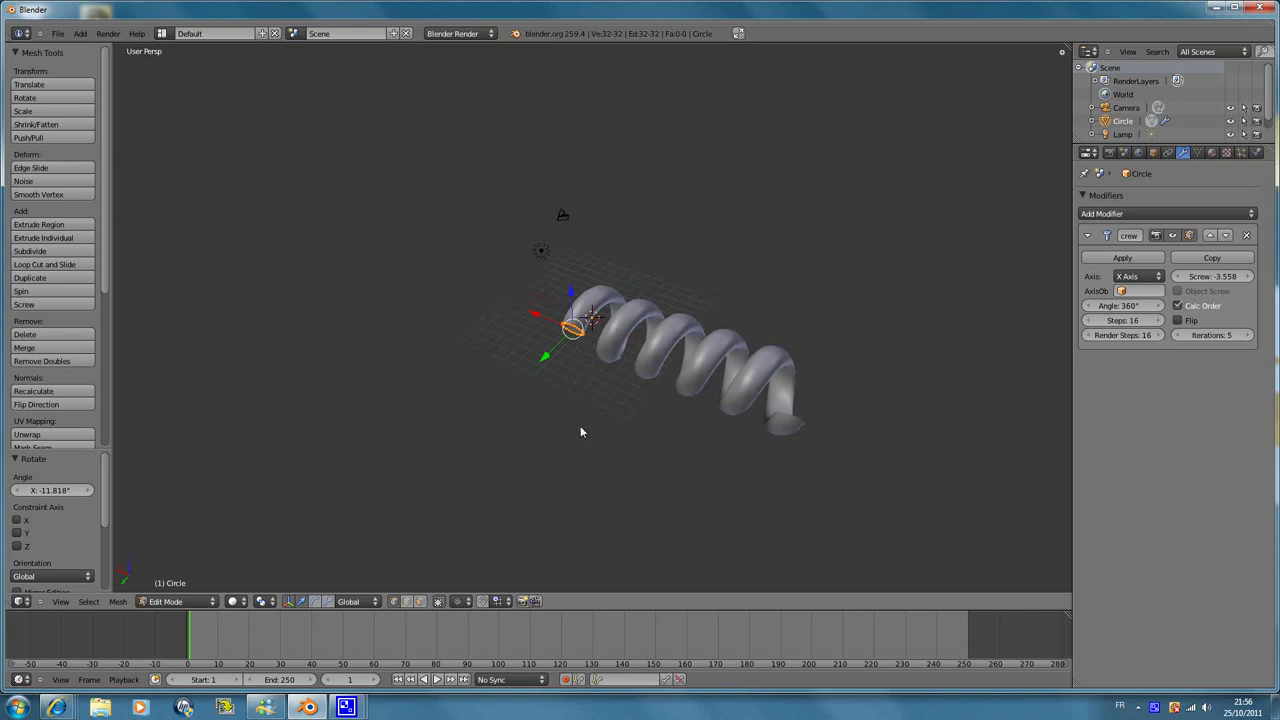
# Orbit the view around the helical spring to inspect it, then bring up the File menu
pyautogui.moveTo(739, 447)
pyautogui.mouseDown(button='middle')
pyautogui.moveTo(686, 419)
pyautogui.moveTo(641, 314)
pyautogui.moveTo(644, 263)
pyautogui.moveTo(675, 235)
pyautogui.moveTo(677, 260)
pyautogui.moveTo(586, 349)
pyautogui.moveTo(653, 403)
pyautogui.moveTo(654, 443)
pyautogui.moveTo(557, 457)
pyautogui.moveTo(497, 440)
pyautogui.moveTo(643, 403)
pyautogui.moveTo(806, 423)
pyautogui.moveTo(720, 443)
pyautogui.moveTo(652, 383)
pyautogui.moveTo(727, 406)
pyautogui.mouseUp(button='middle')
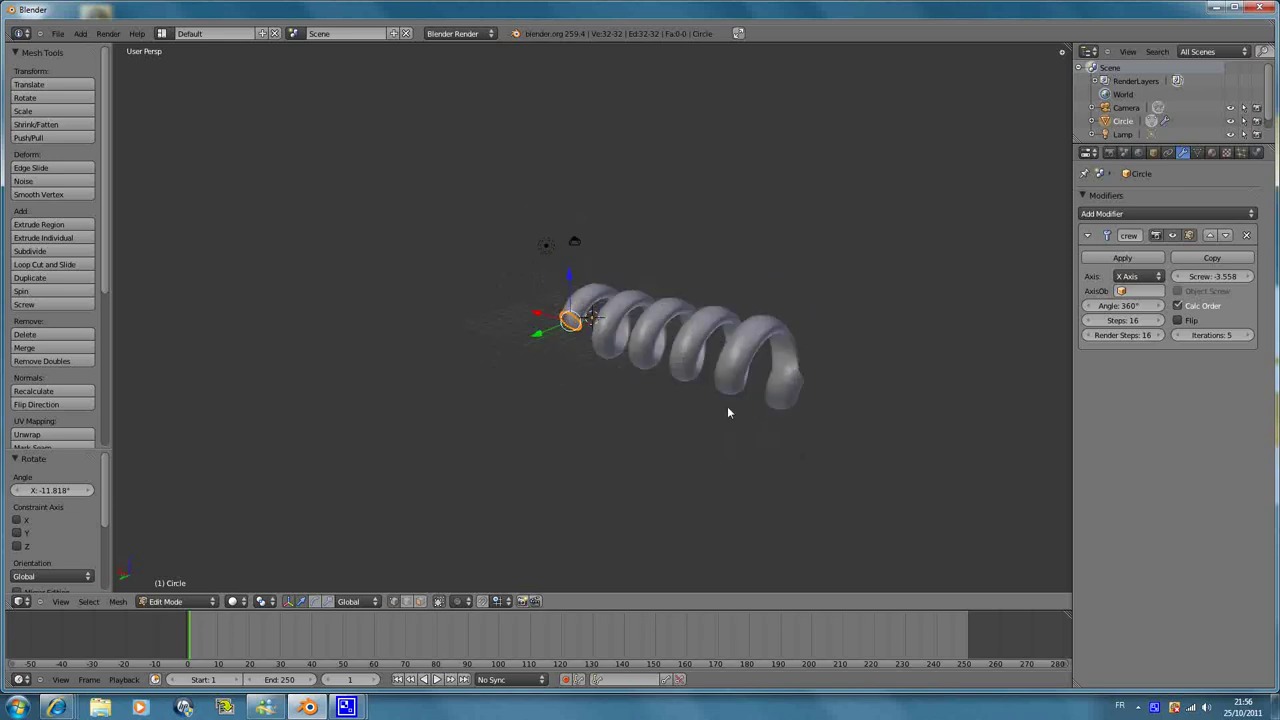
pyautogui.click(58, 36)
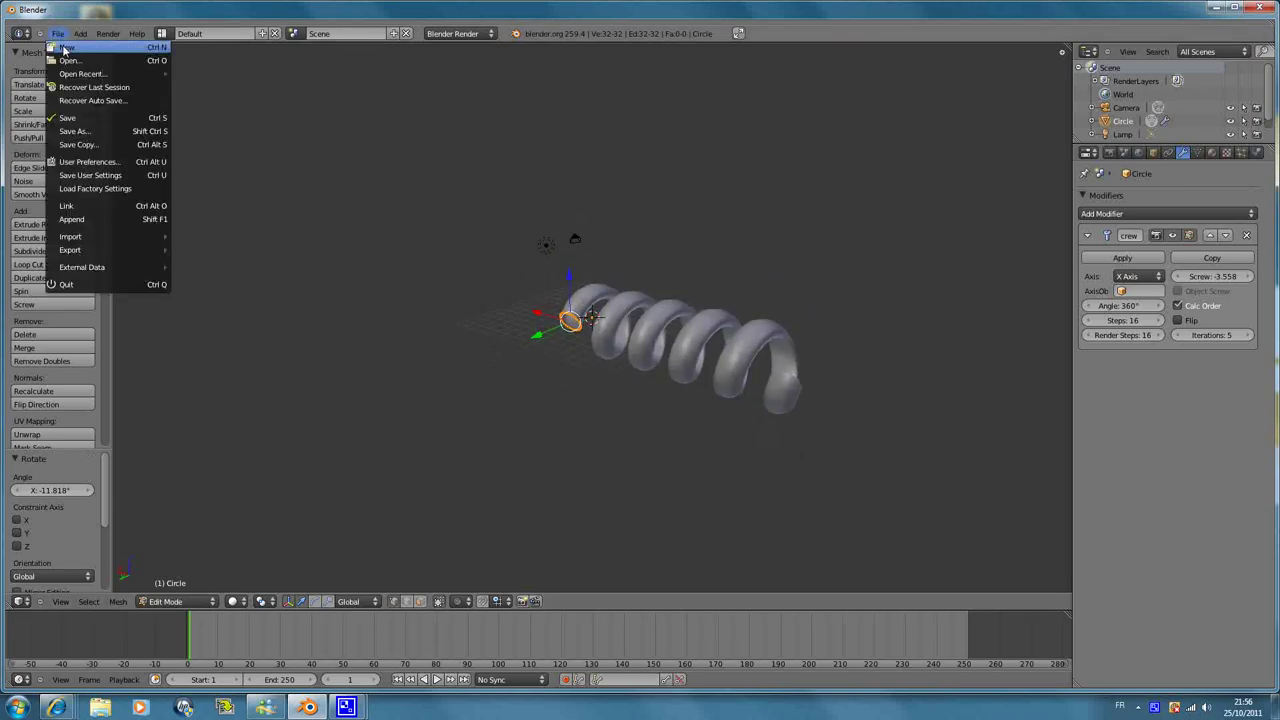
# Start a new scene and add a cube at the 3D cursor
pyautogui.click(62, 46)
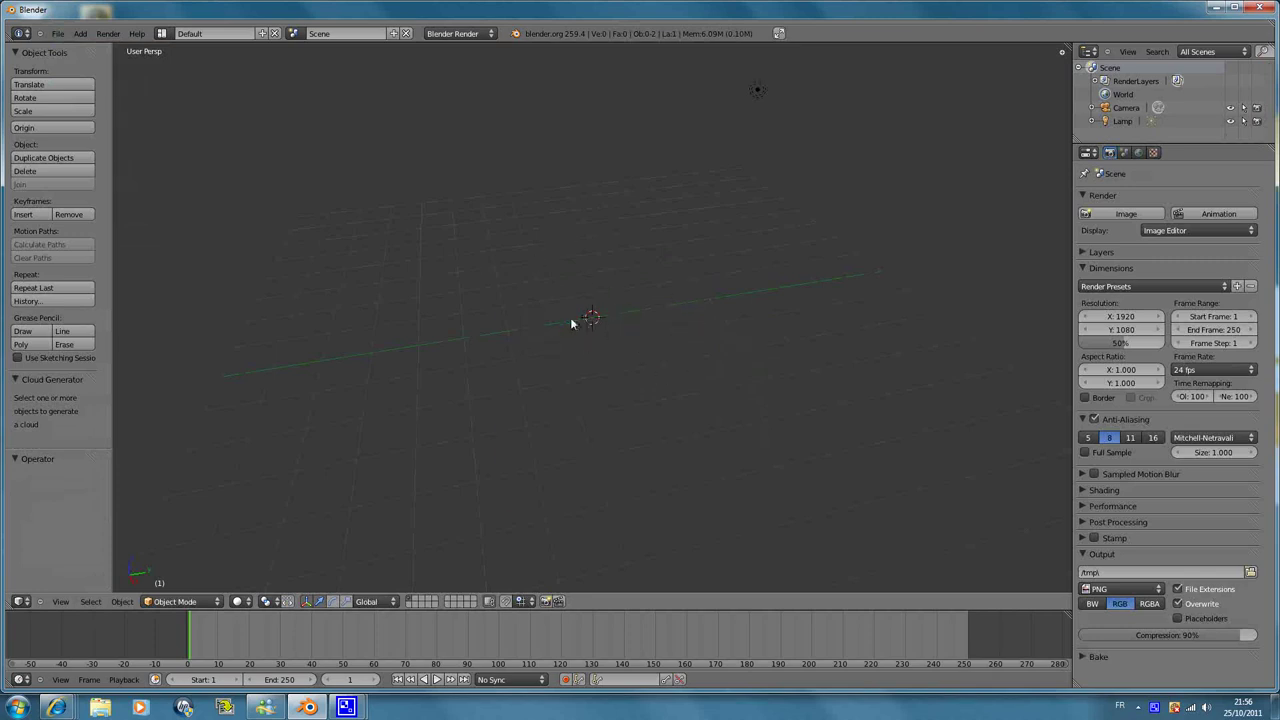
pyautogui.hotkey('shift', 'a')
pyautogui.click(622, 336)
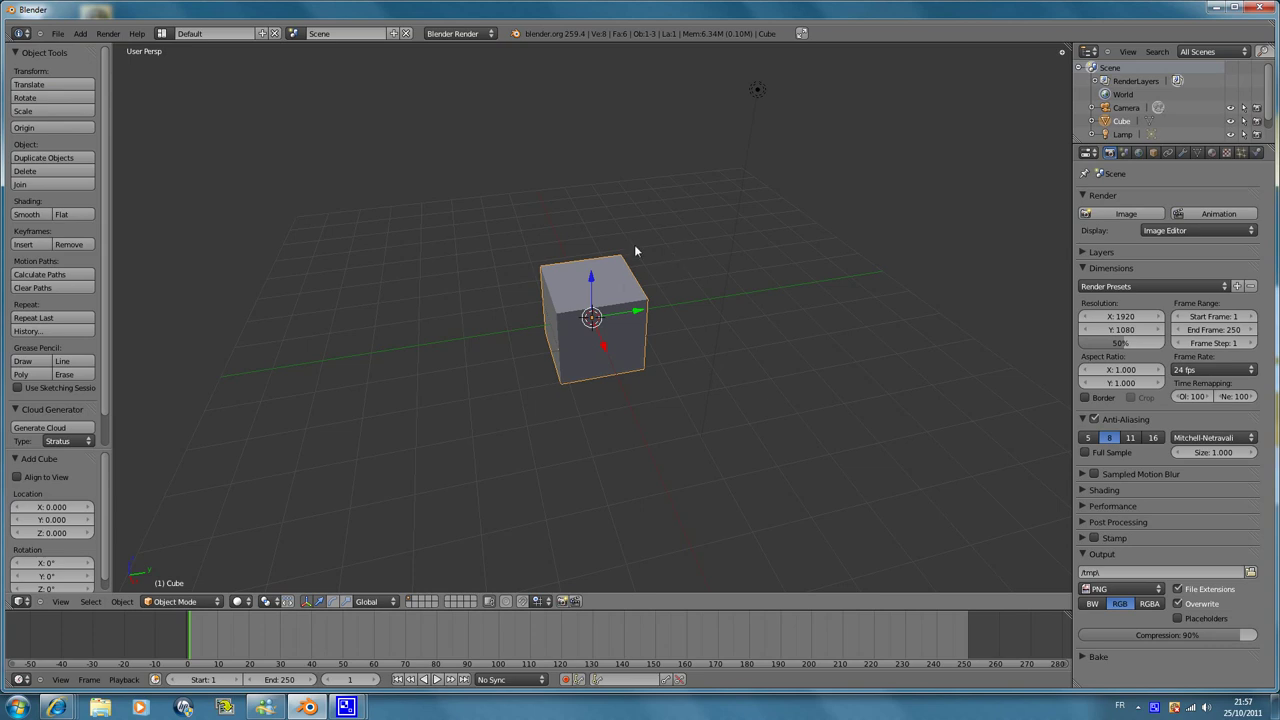
# Delete the cube and save the empty scene as the startup file
pyautogui.press('x')
pyautogui.click(618, 293)
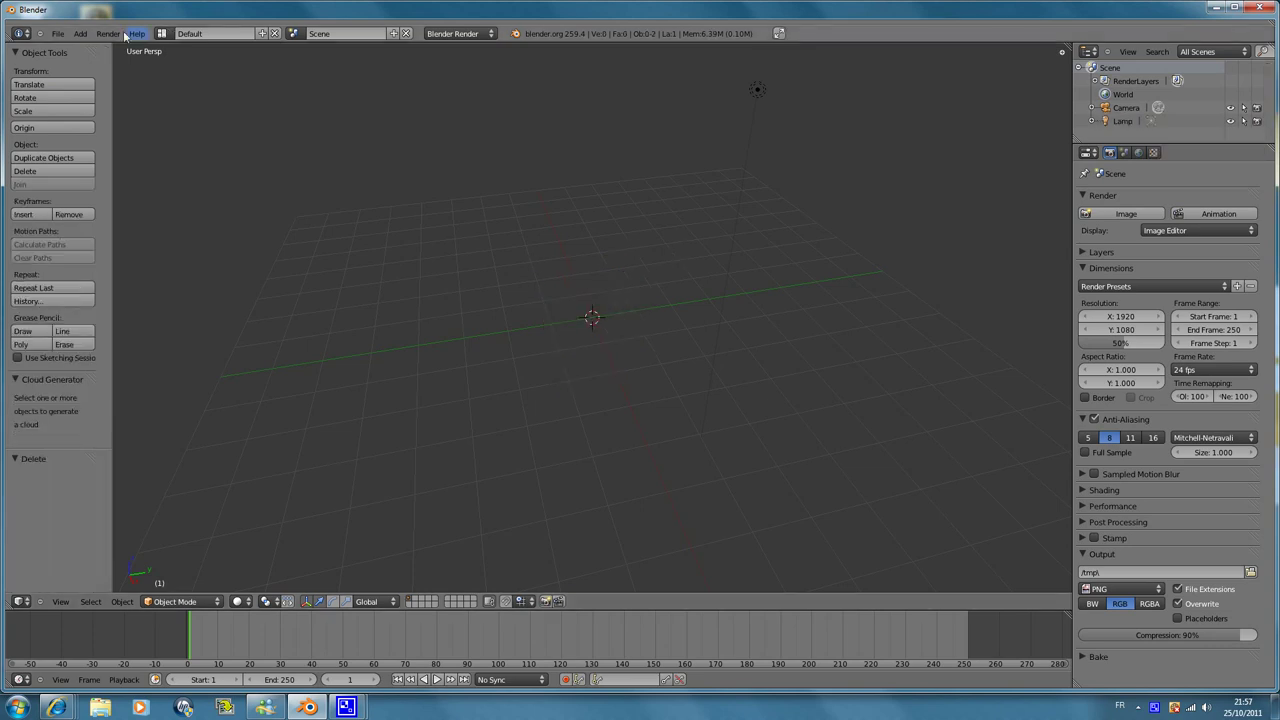
pyautogui.click(62, 35)
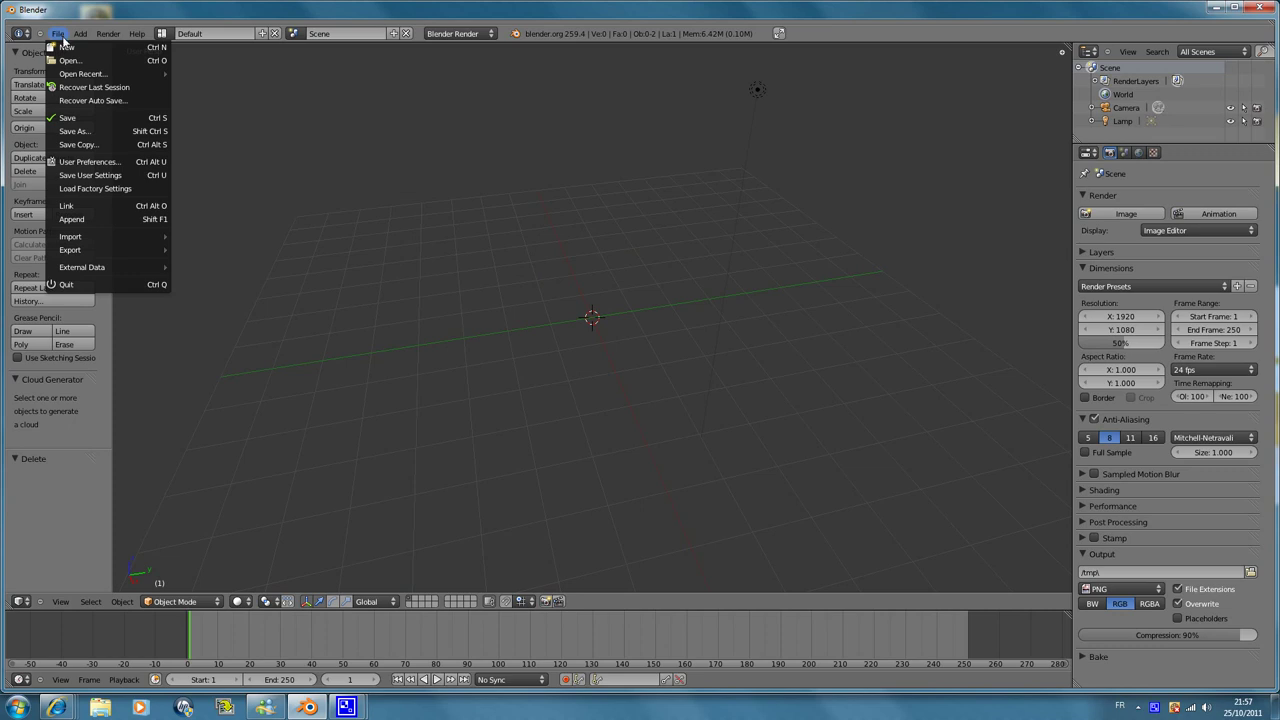
pyautogui.click(93, 174)
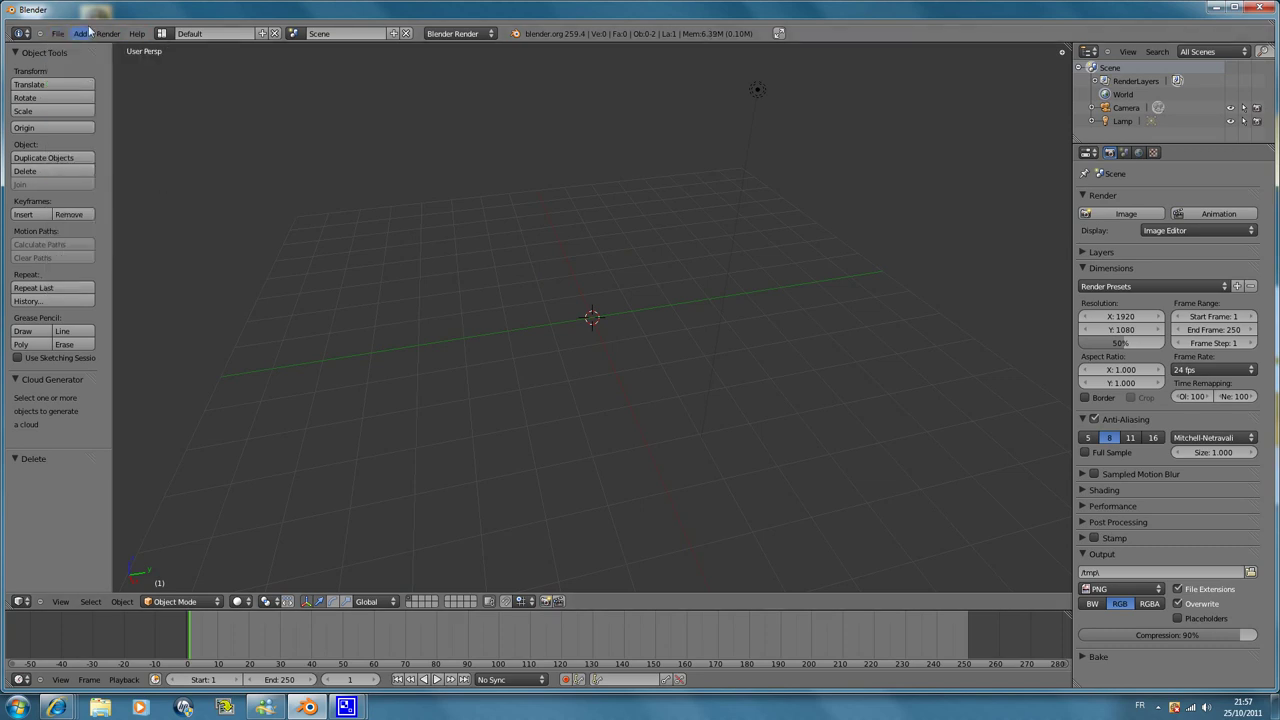
# Start a fresh empty scene from the File menu
pyautogui.click(57, 33)
pyautogui.click(65, 47)
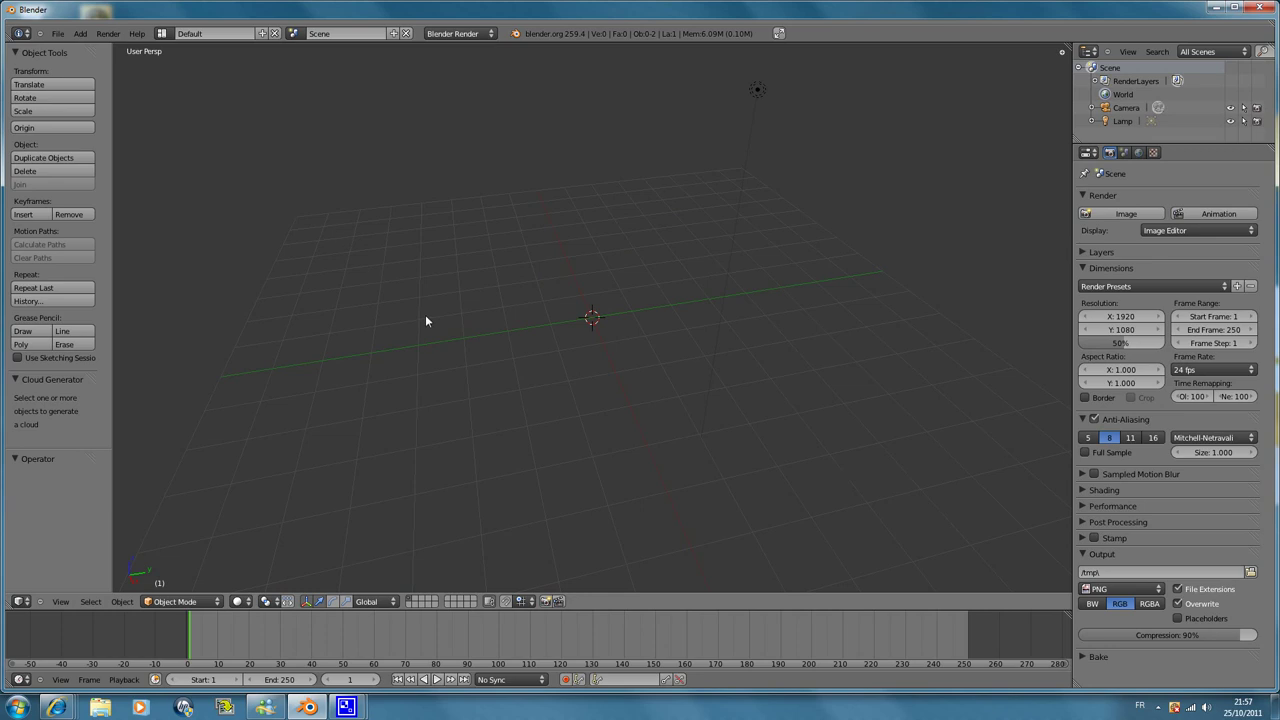
pyautogui.hotkey('ctrl', 'a')
pyautogui.hotkey('shift', 'a')
pyautogui.hotkey('shift', 'a')
# Turn on the Screencast Keys display from the viewport's side properties panel
pyautogui.press('n')
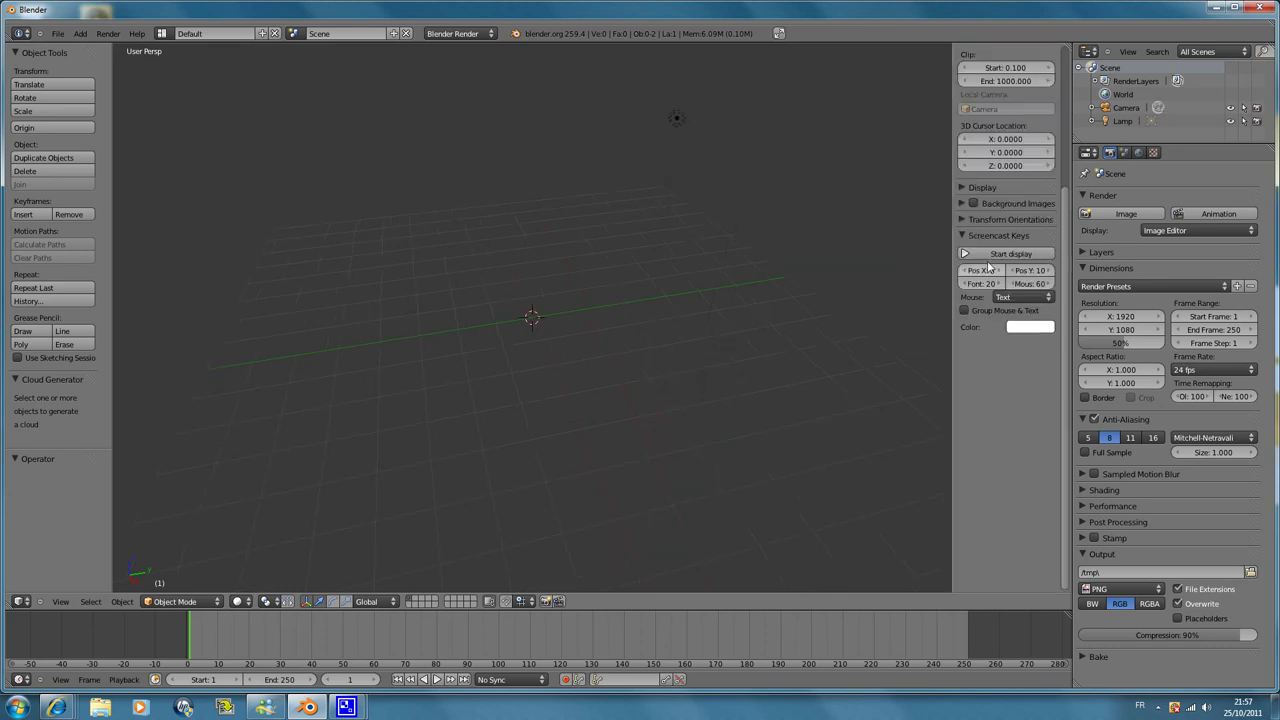
pyautogui.click(1005, 254)
pyautogui.press('n')
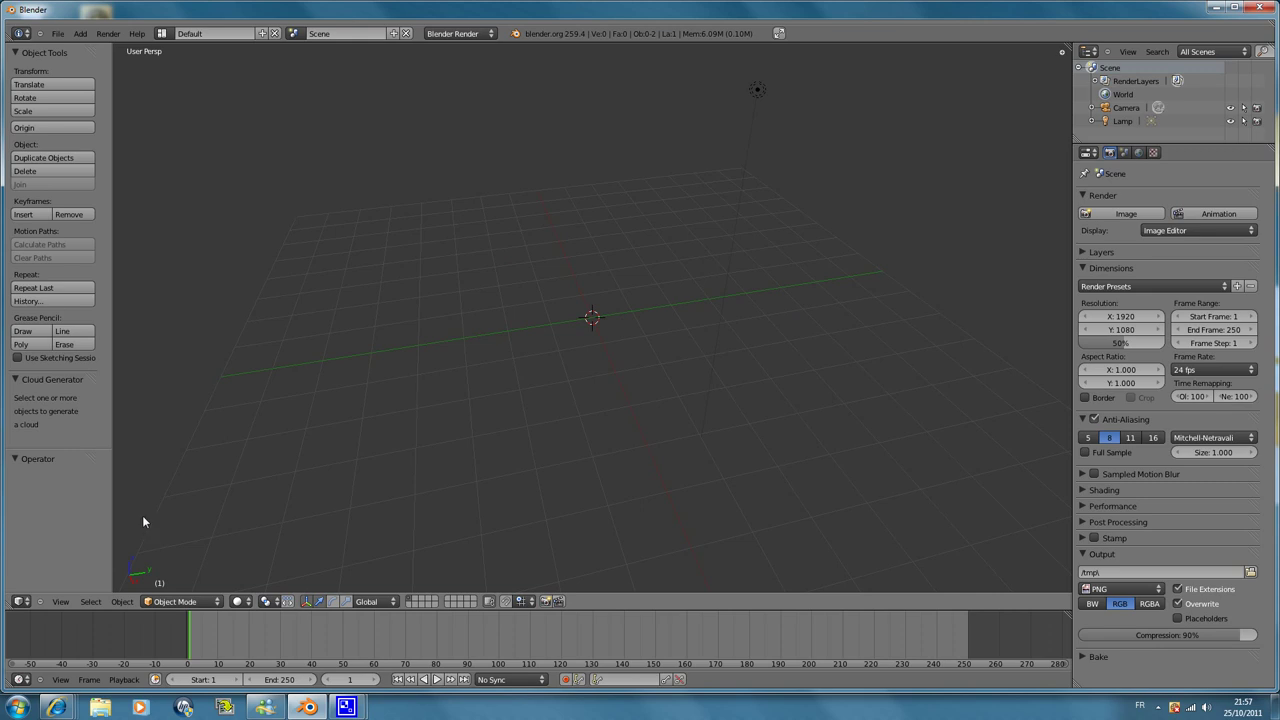
pyautogui.press('n')
pyautogui.press('n')
# Add a cube and two UV spheres, moving one sphere right and one left along Y
pyautogui.hotkey('shift', 'a')
pyautogui.click(606, 307)
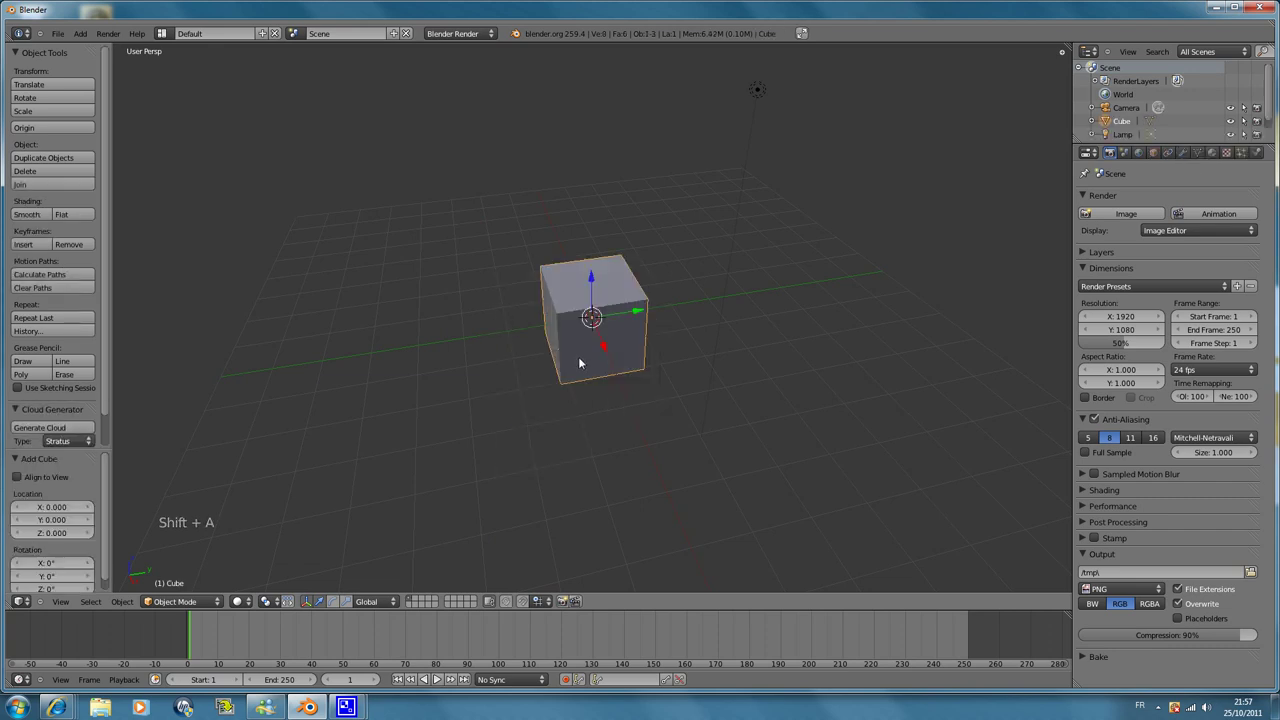
pyautogui.hotkey('shift', 'a')
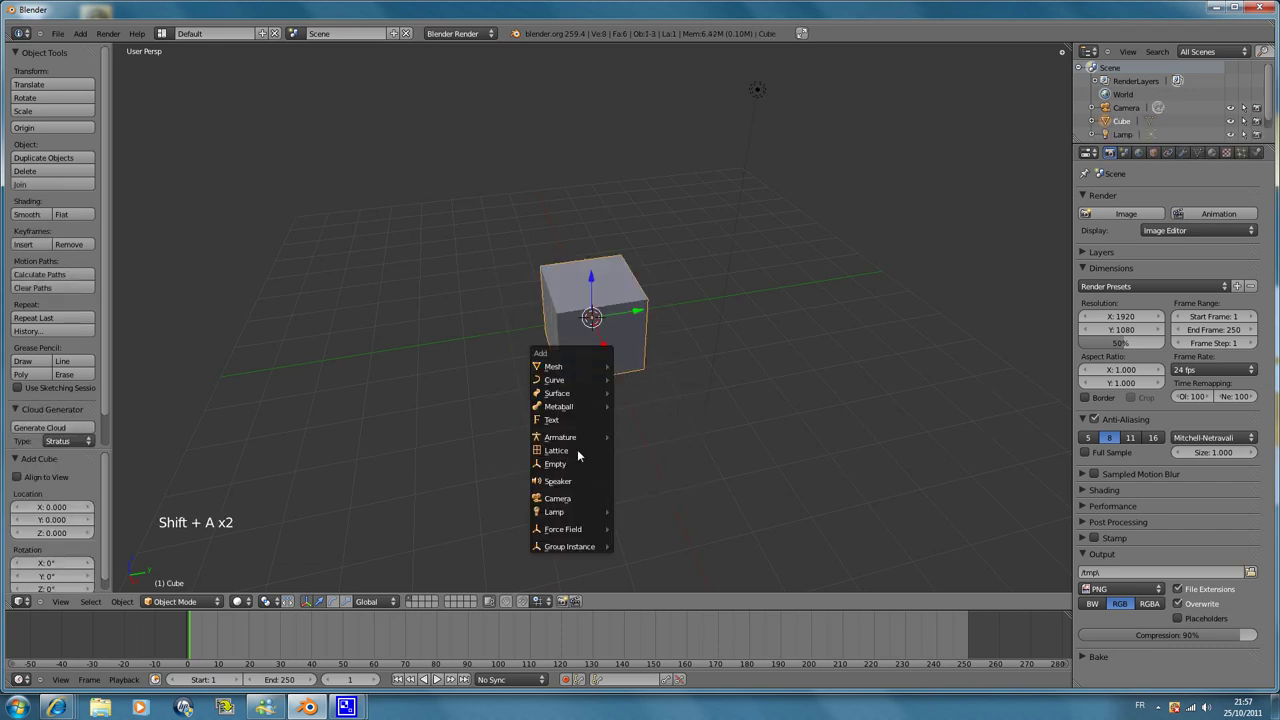
pyautogui.click(638, 406)
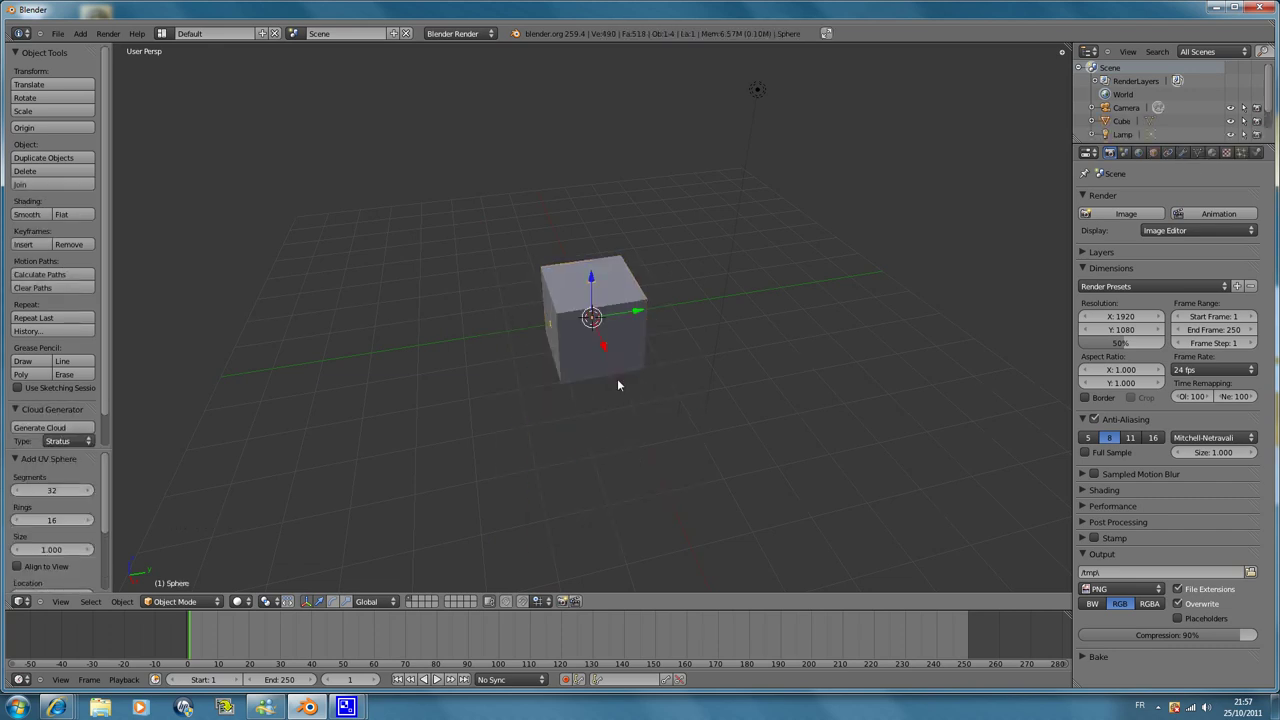
pyautogui.moveTo(632, 313); pyautogui.dragTo(816, 283)
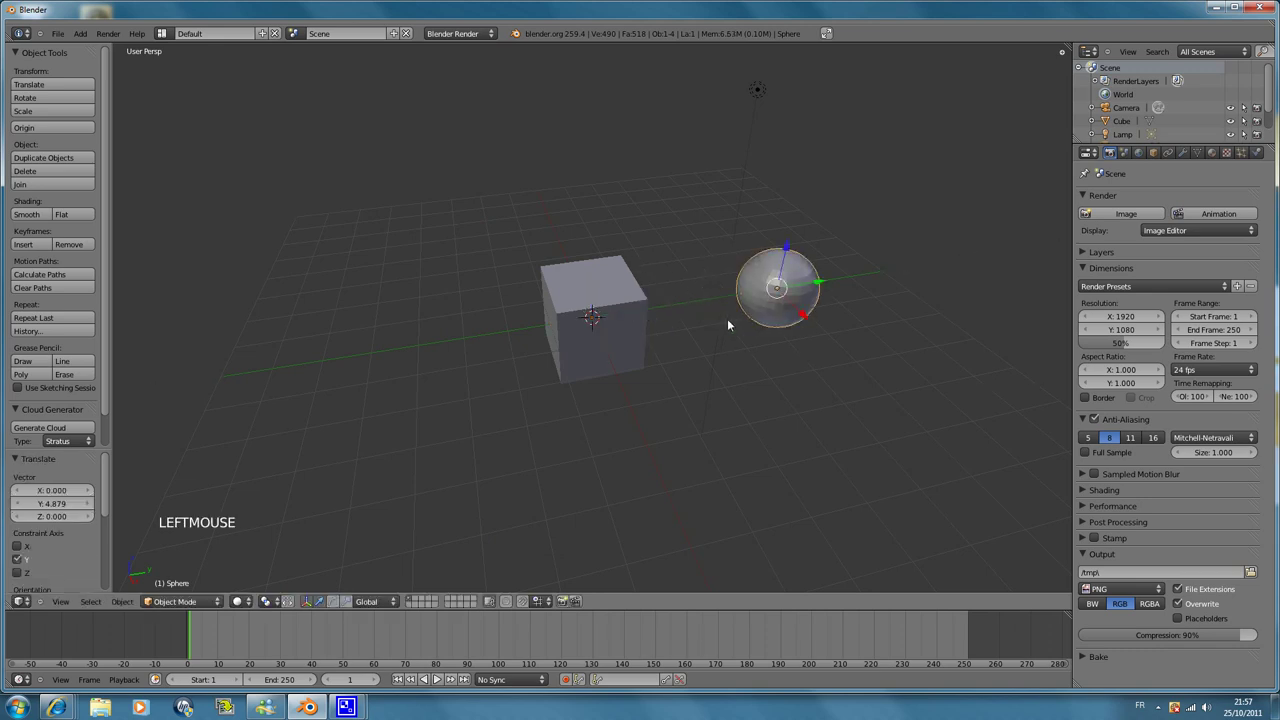
pyautogui.hotkey('shift', 'a')
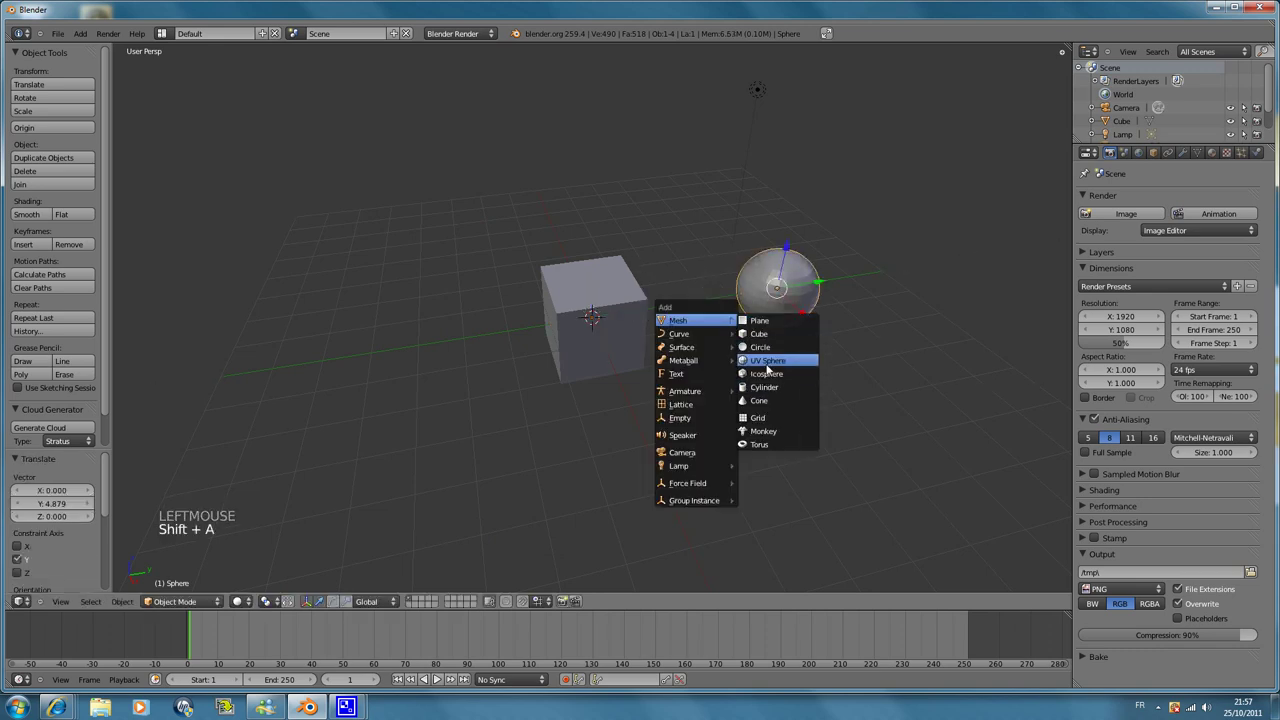
pyautogui.click(767, 363)
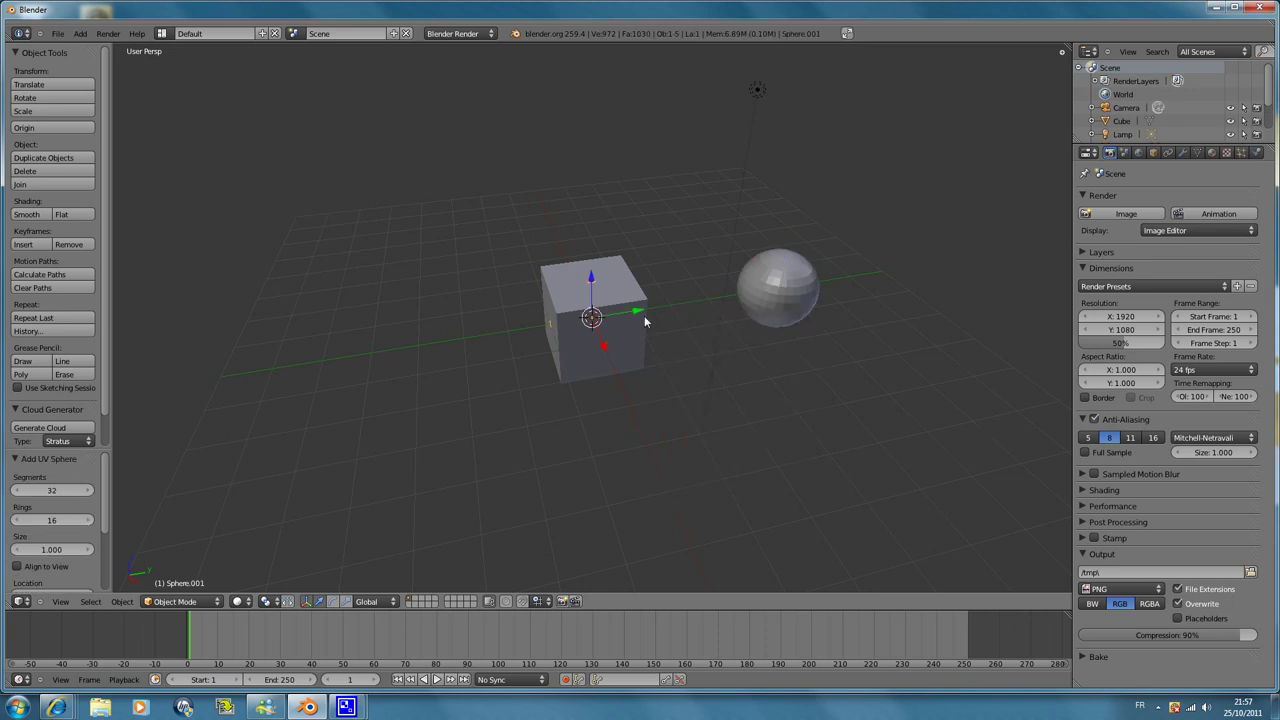
pyautogui.moveTo(641, 316); pyautogui.dragTo(430, 320)
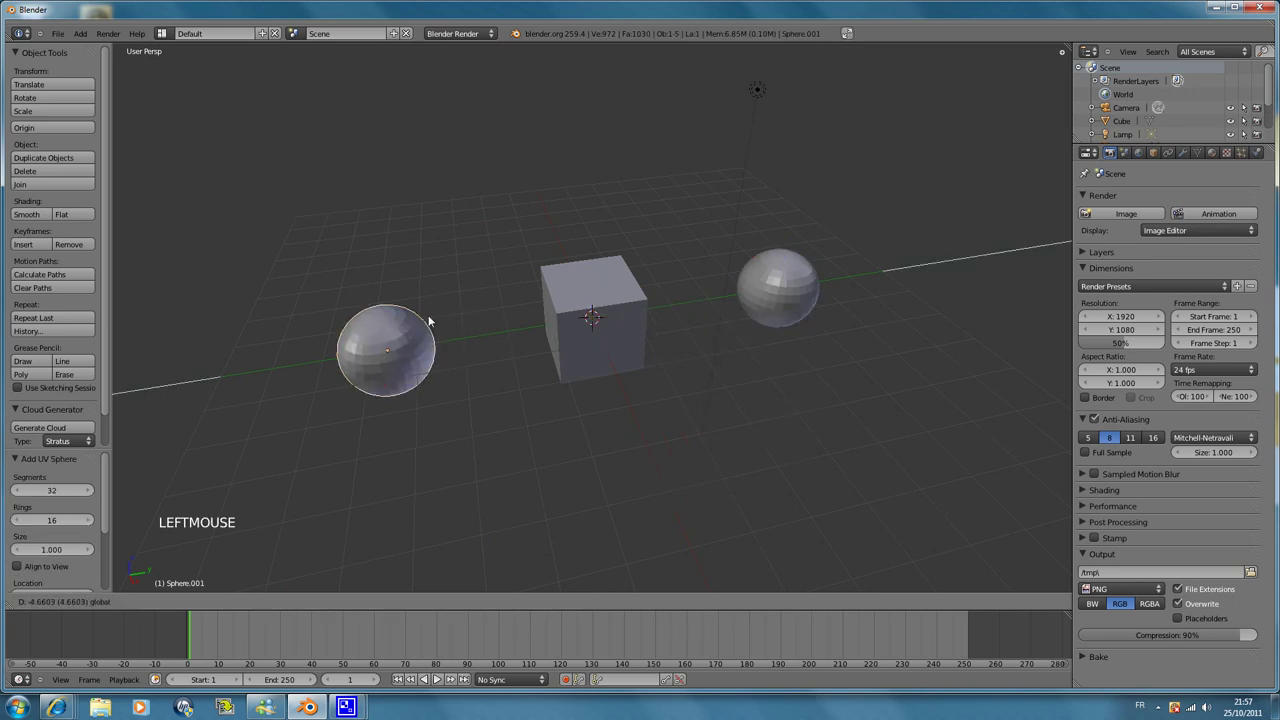
# Save this scene as the startup default
pyautogui.click(58, 33)
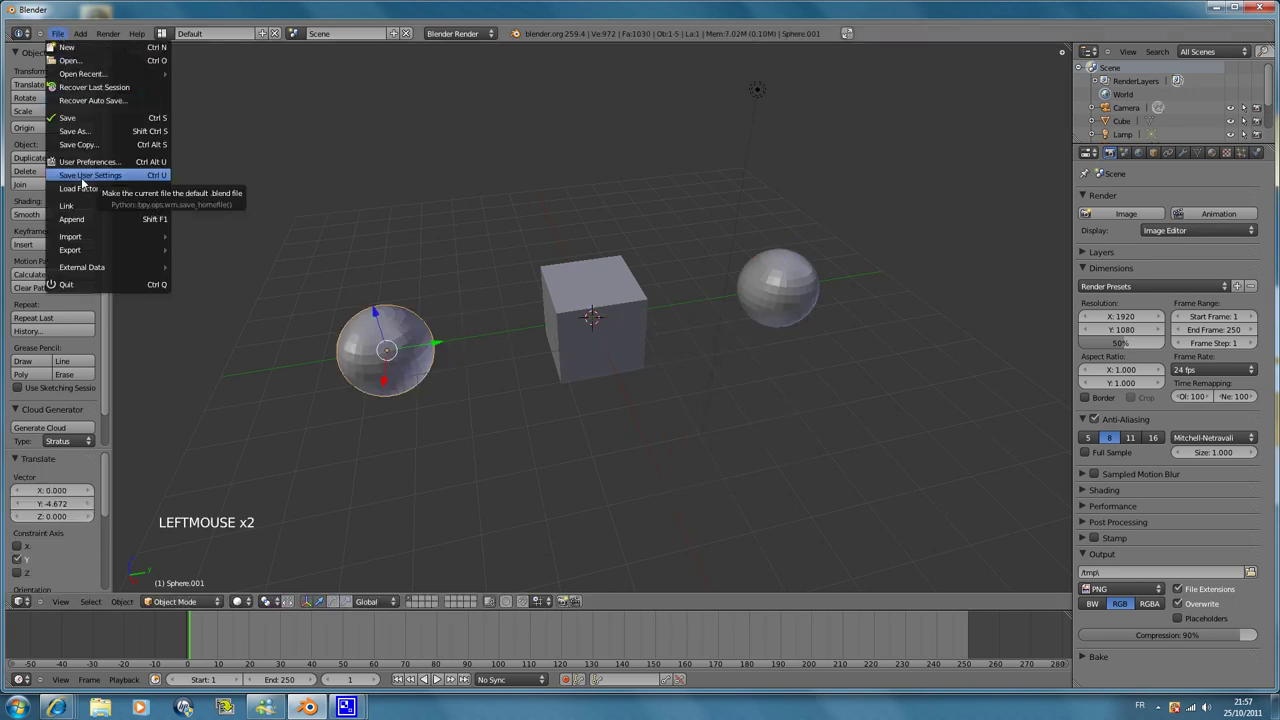
pyautogui.click(84, 182)
pyautogui.click(58, 33)
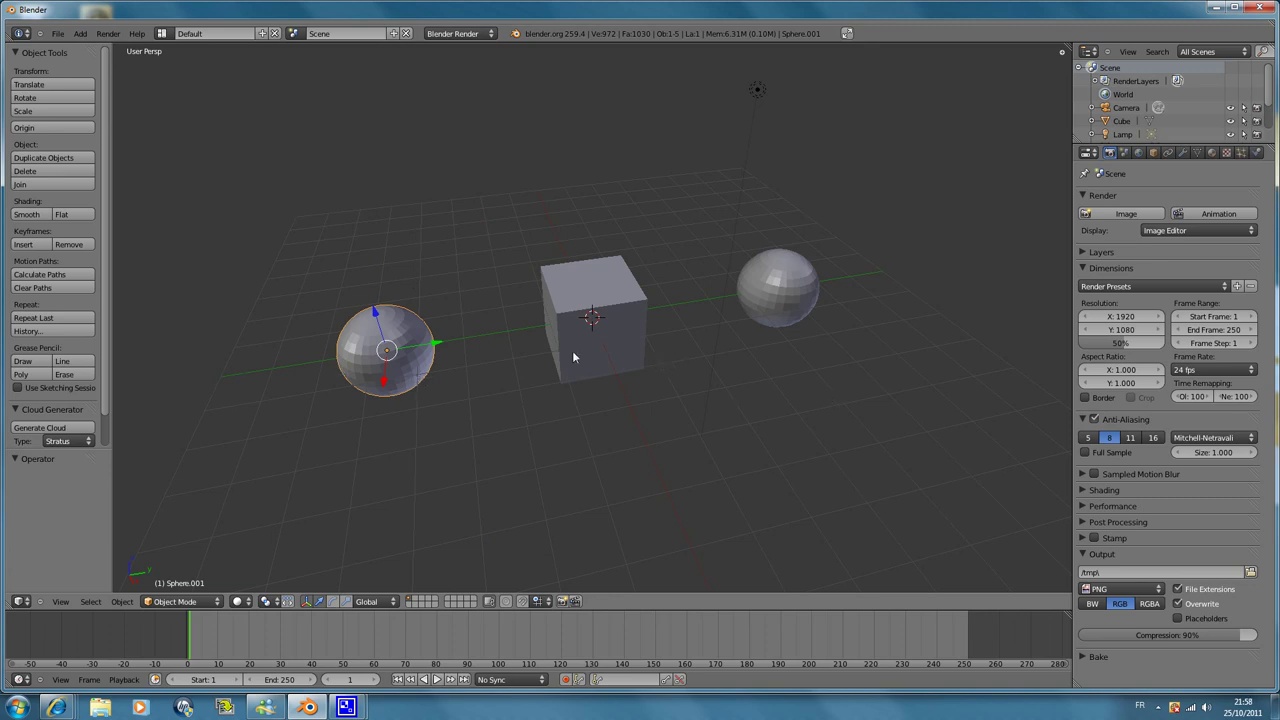
# Select the cube and both spheres and delete all three
pyautogui.keyDown('shift'); pyautogui.rightClick(615, 304); pyautogui.keyUp('shift')
pyautogui.keyDown('shift'); pyautogui.rightClick(813, 290); pyautogui.keyUp('shift')
pyautogui.press('x')
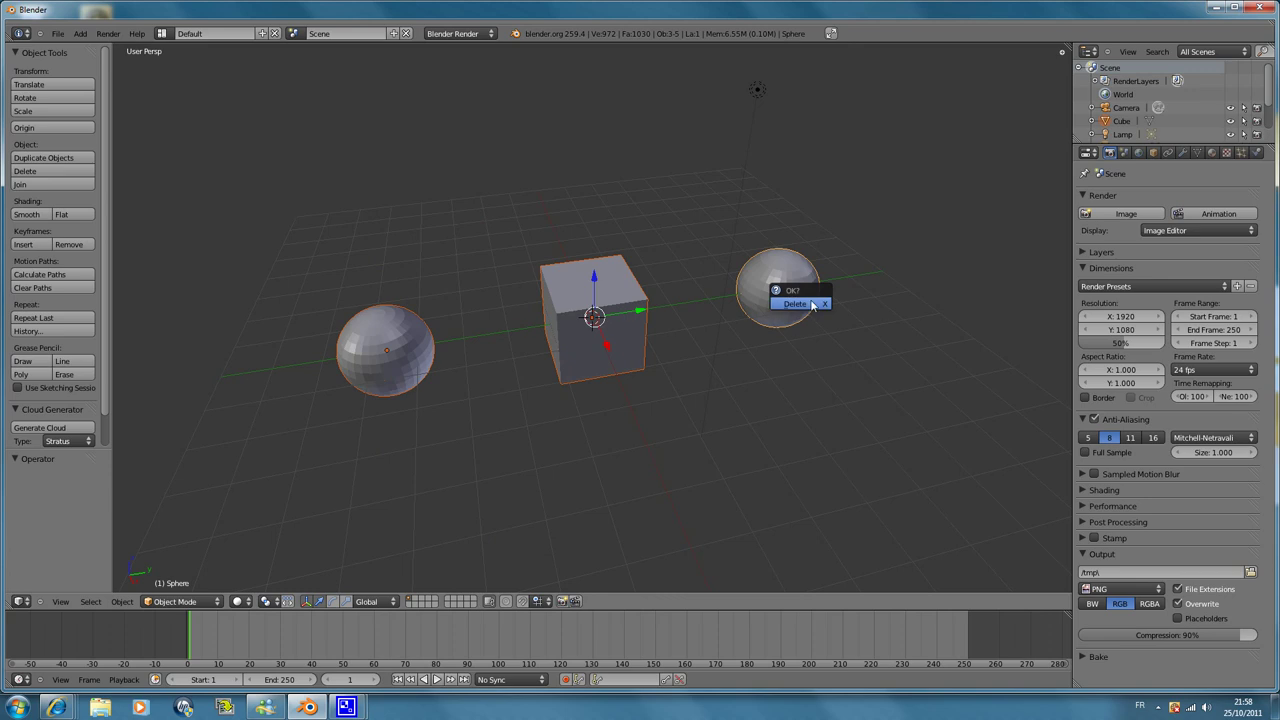
pyautogui.click(811, 305)
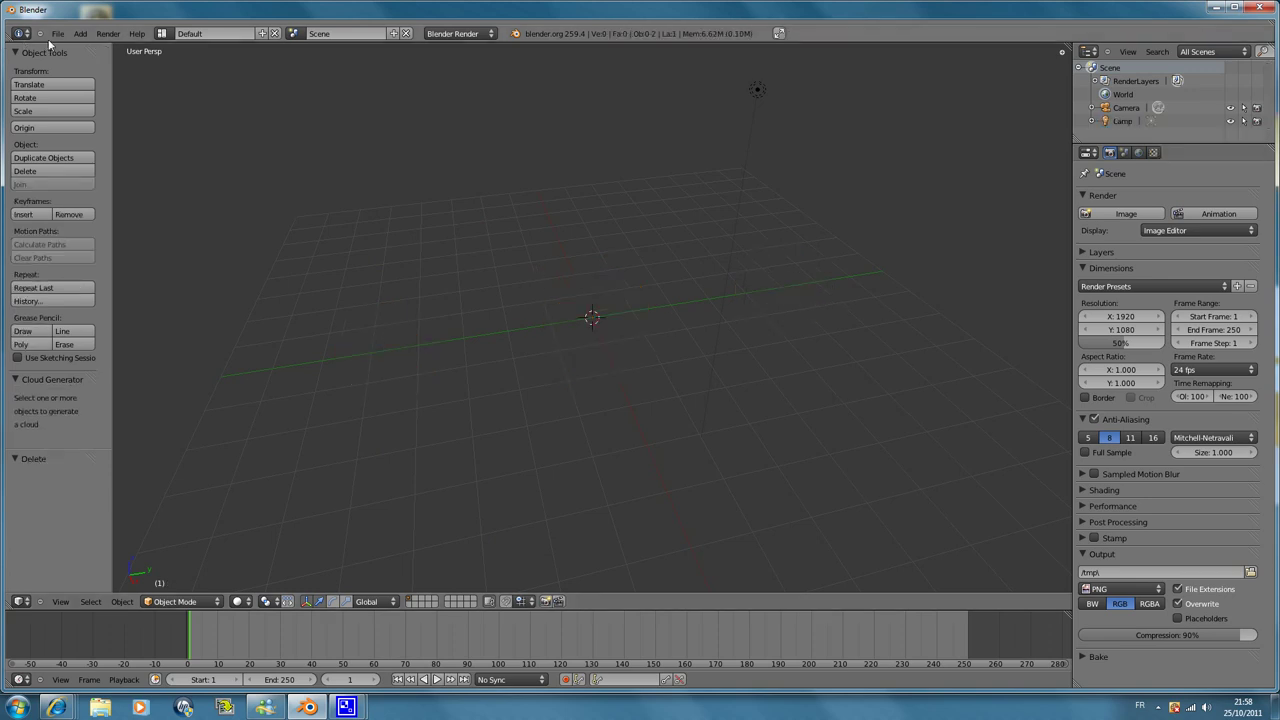
pyautogui.click(57, 34)
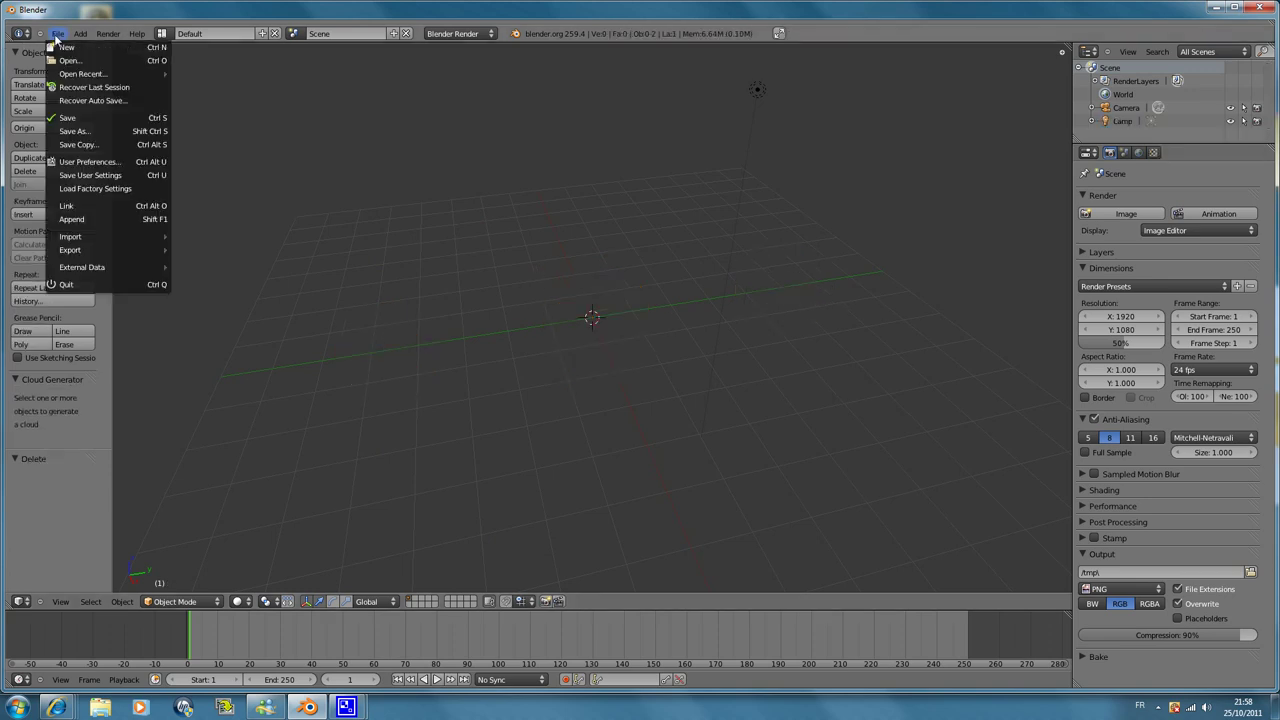
# Save the empty scene as the startup file and add a circle mesh
pyautogui.click(97, 175)
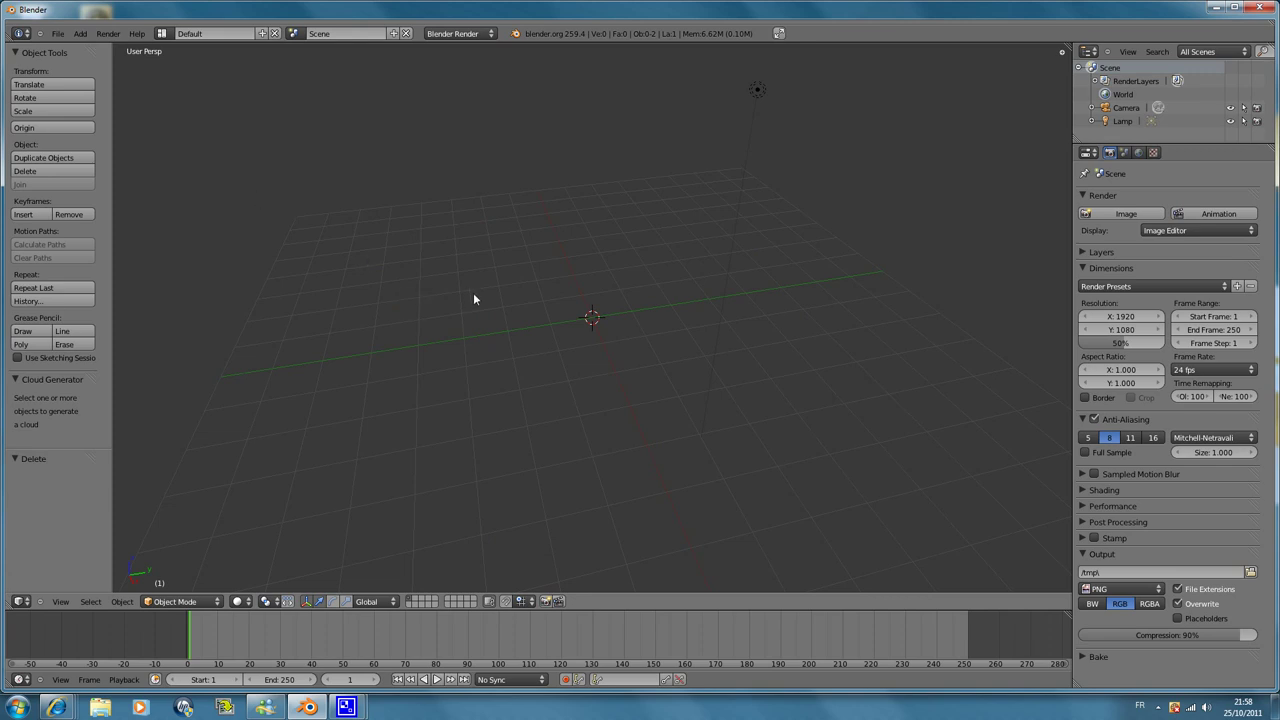
pyautogui.hotkey('shift', 'a')
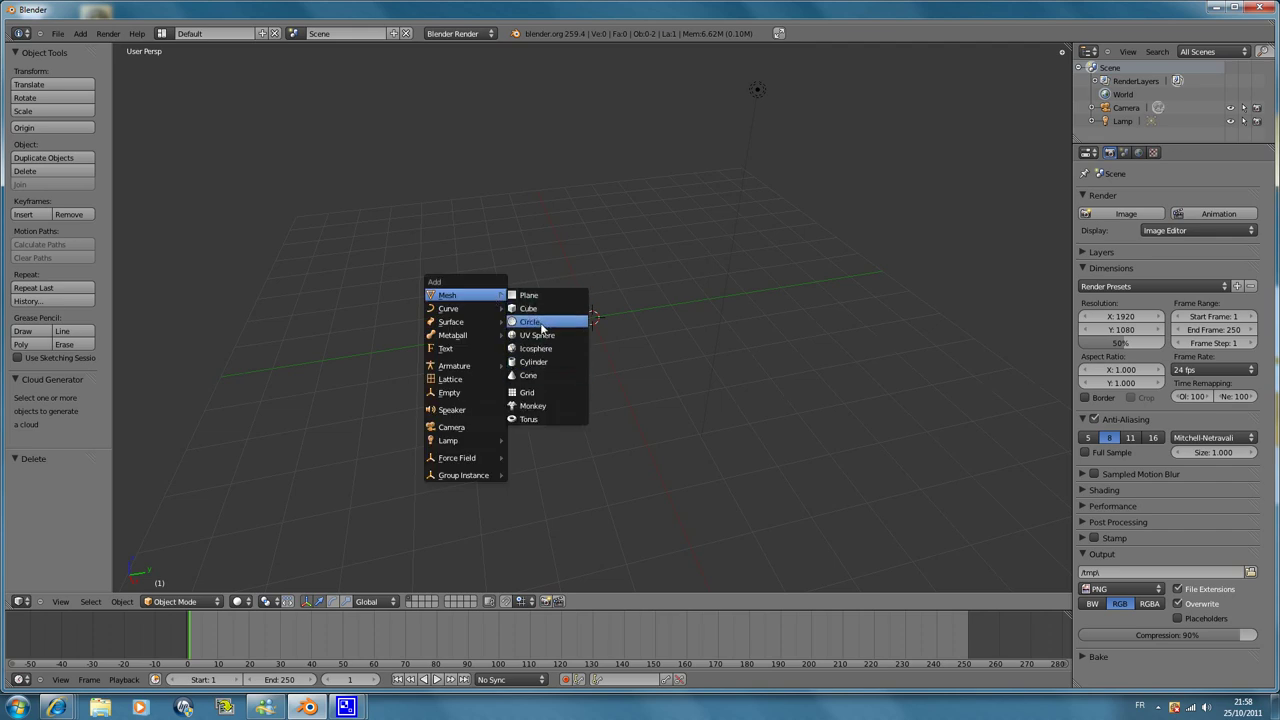
pyautogui.click(540, 323)
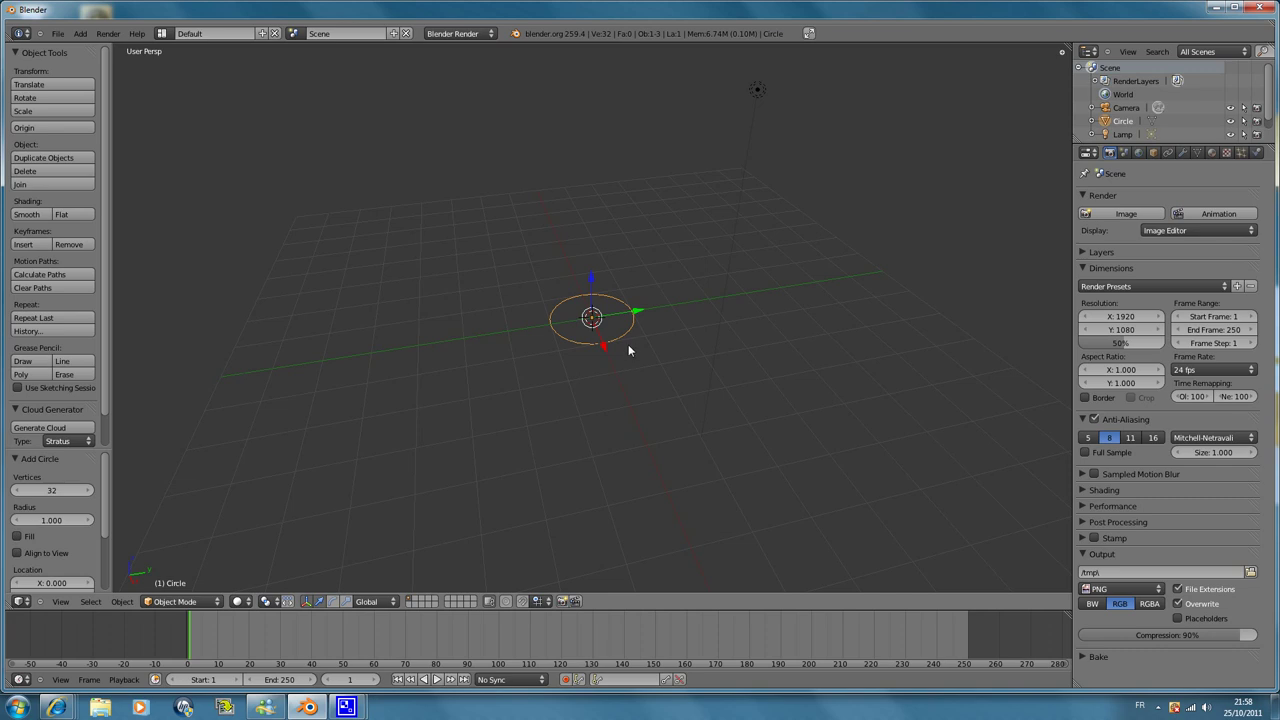
# In Edit Mode, tilt the circle -61.857° about X and move it right of centre
pyautogui.press('Tab')
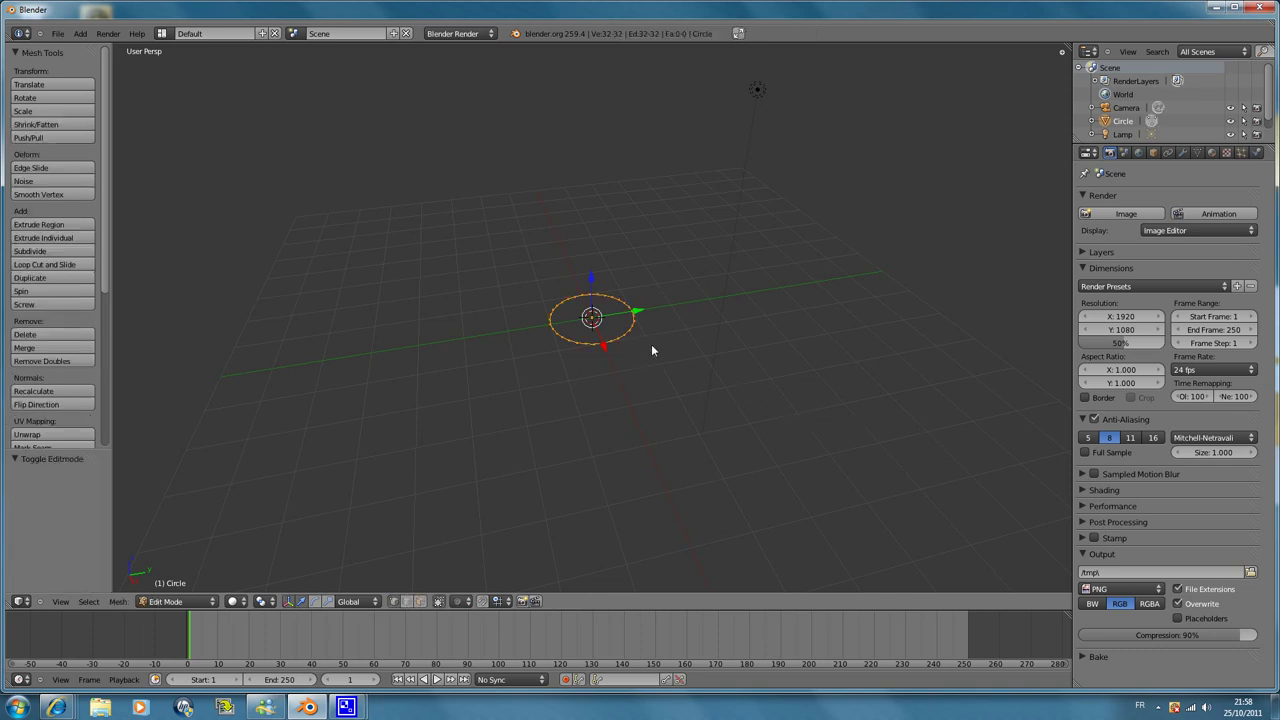
pyautogui.press('r')
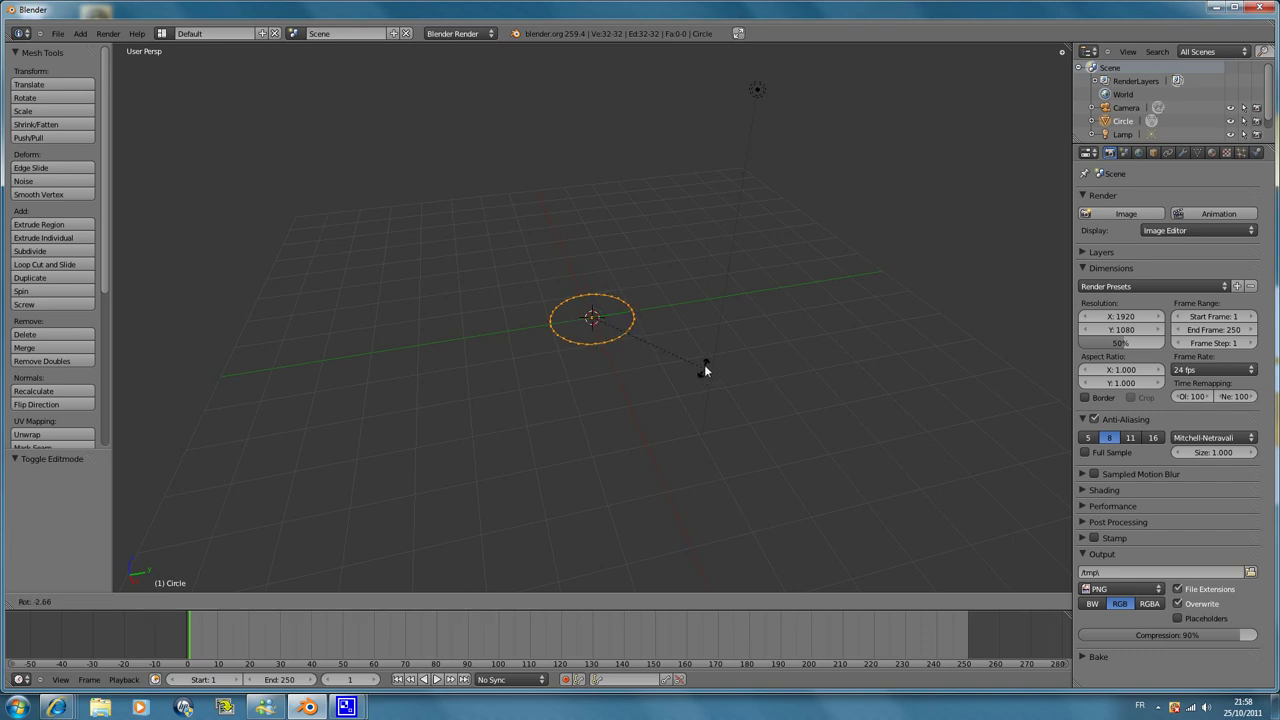
pyautogui.click(650, 279)
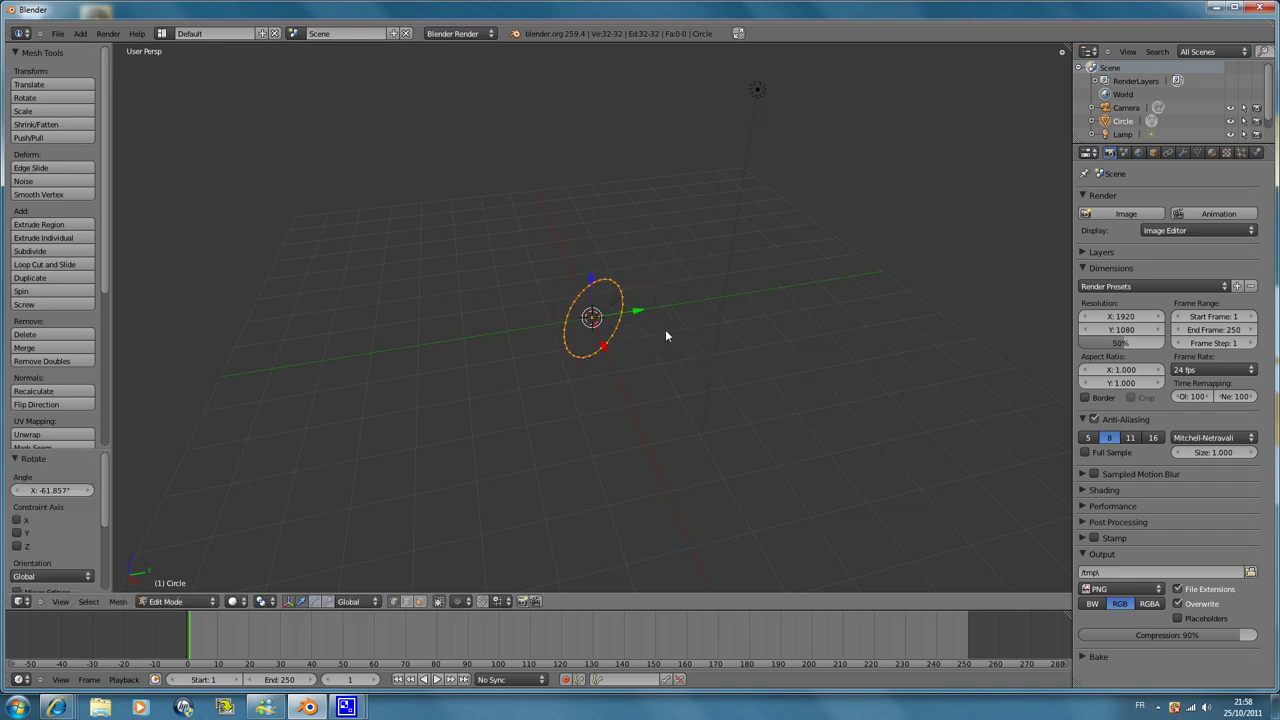
pyautogui.press('g')
pyautogui.click(738, 325)
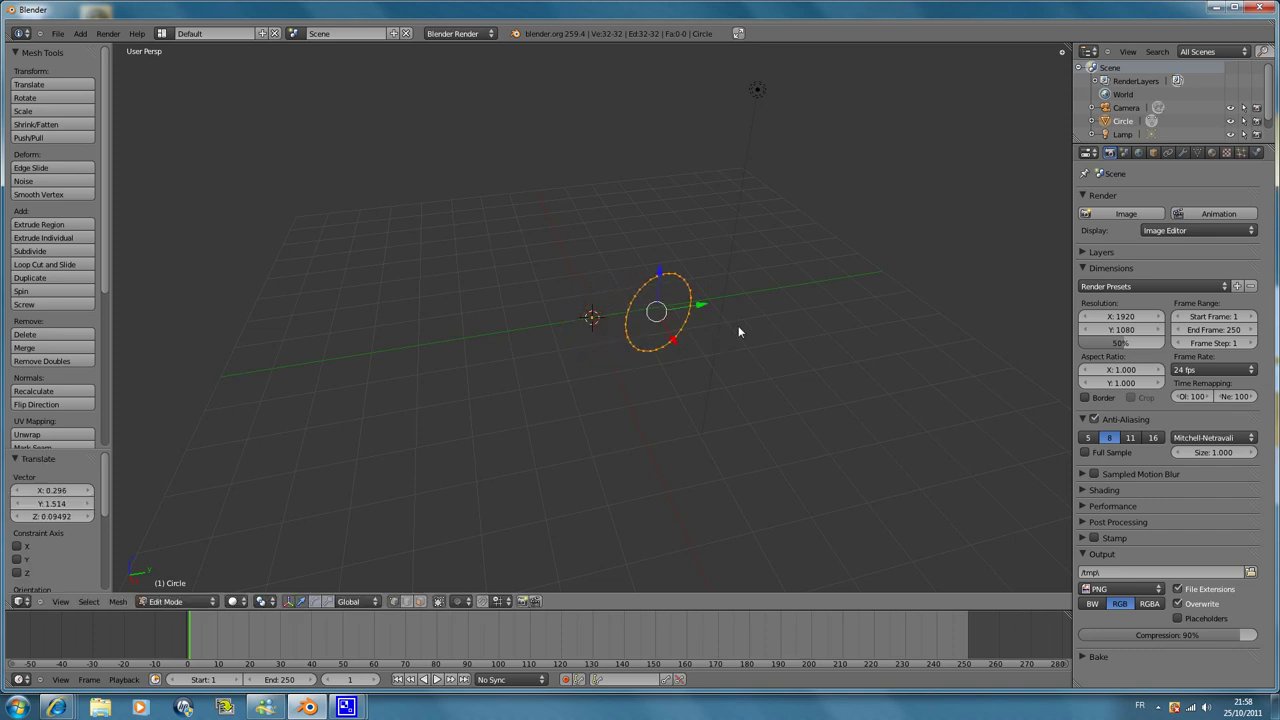
# Add a Screw modifier so the circle sweeps 360° around Z in 16 steps, forming a bowl
pyautogui.click(1184, 153)
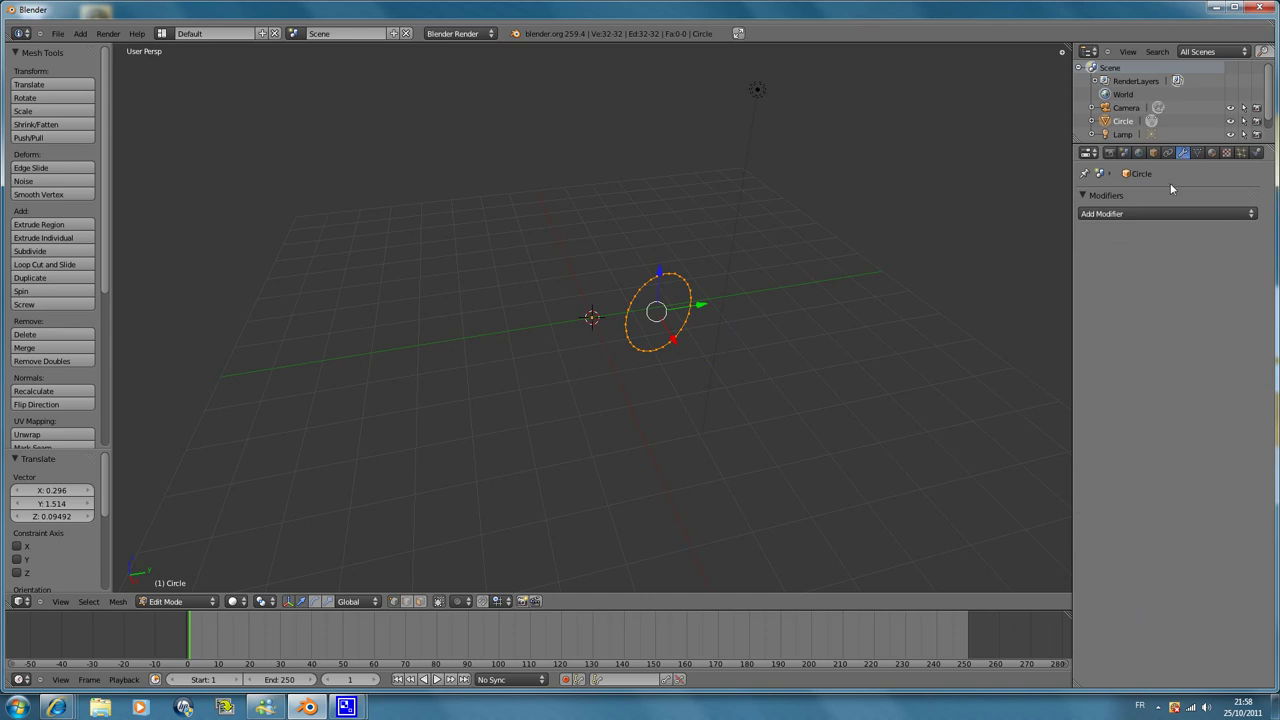
pyautogui.click(1147, 213)
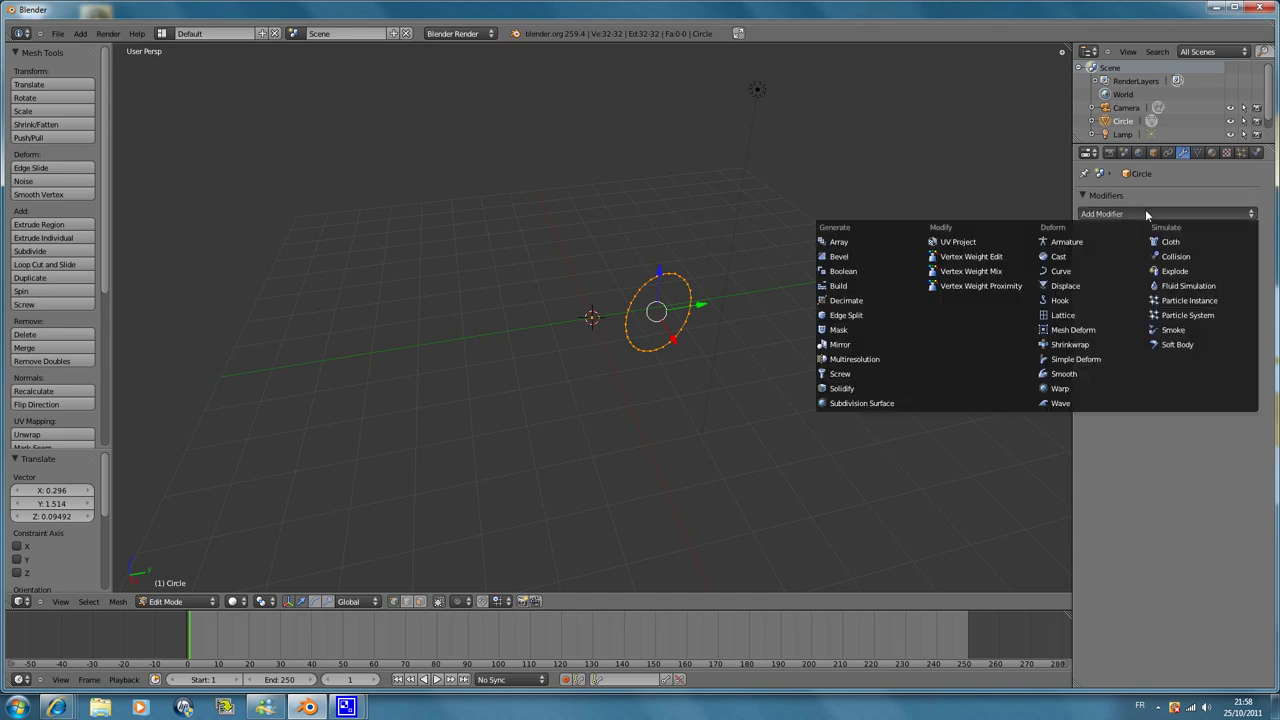
pyautogui.click(848, 375)
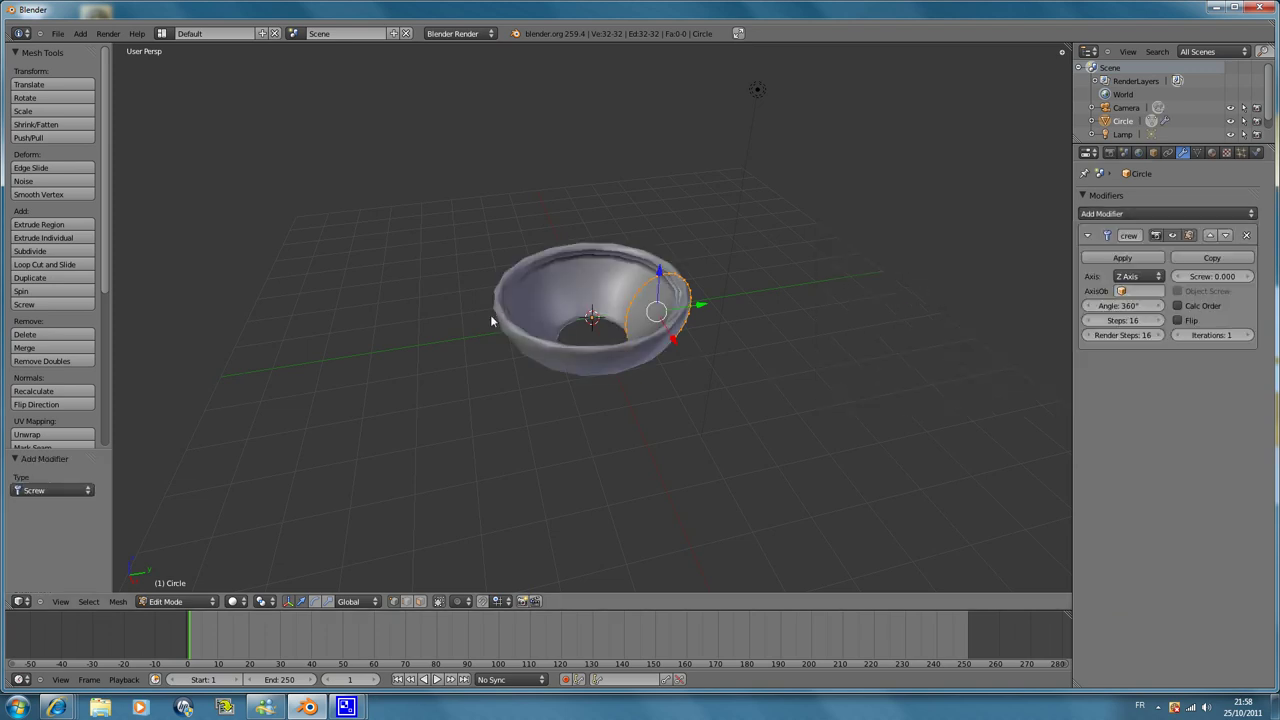
pyautogui.moveTo(484, 312)
pyautogui.mouseDown(button='middle')
pyautogui.moveTo(712, 330)
pyautogui.moveTo(651, 256)
pyautogui.moveTo(611, 289)
pyautogui.moveTo(631, 333)
pyautogui.mouseUp(button='middle')
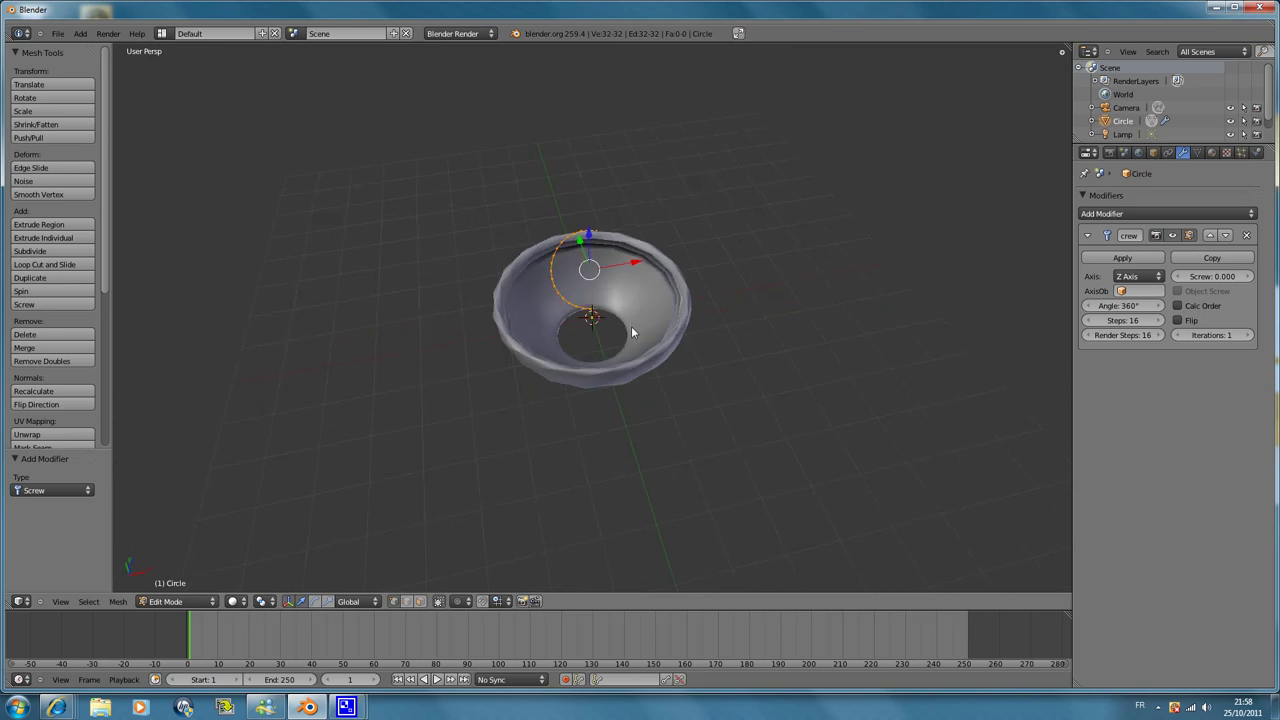
pyautogui.moveTo(631, 326)
pyautogui.mouseDown(button='middle')
pyautogui.moveTo(613, 196)
pyautogui.moveTo(623, 120)
pyautogui.moveTo(626, 303)
pyautogui.moveTo(670, 376)
pyautogui.moveTo(716, 388)
pyautogui.moveTo(743, 320)
pyautogui.moveTo(666, 349)
pyautogui.moveTo(632, 322)
pyautogui.mouseUp(button='middle')
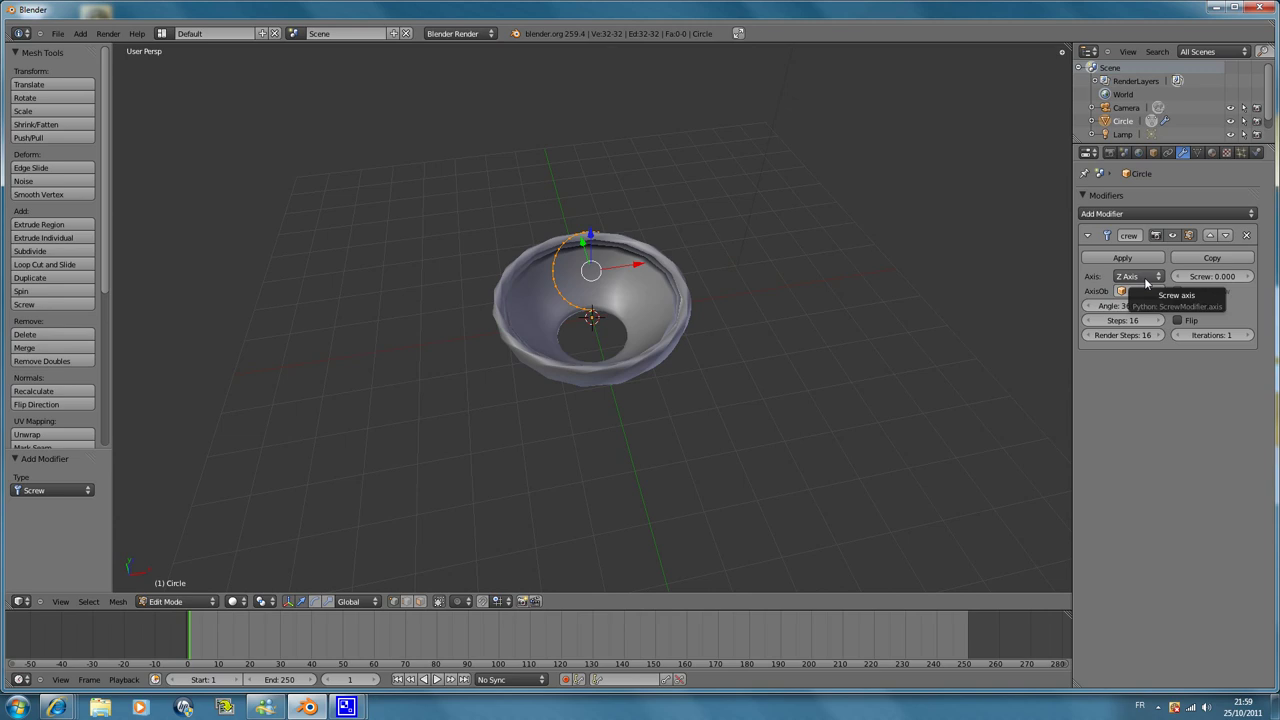
# Set the Screw modifier's axis to X Axis, turning the circle into a tyre shape
pyautogui.click(1147, 284)
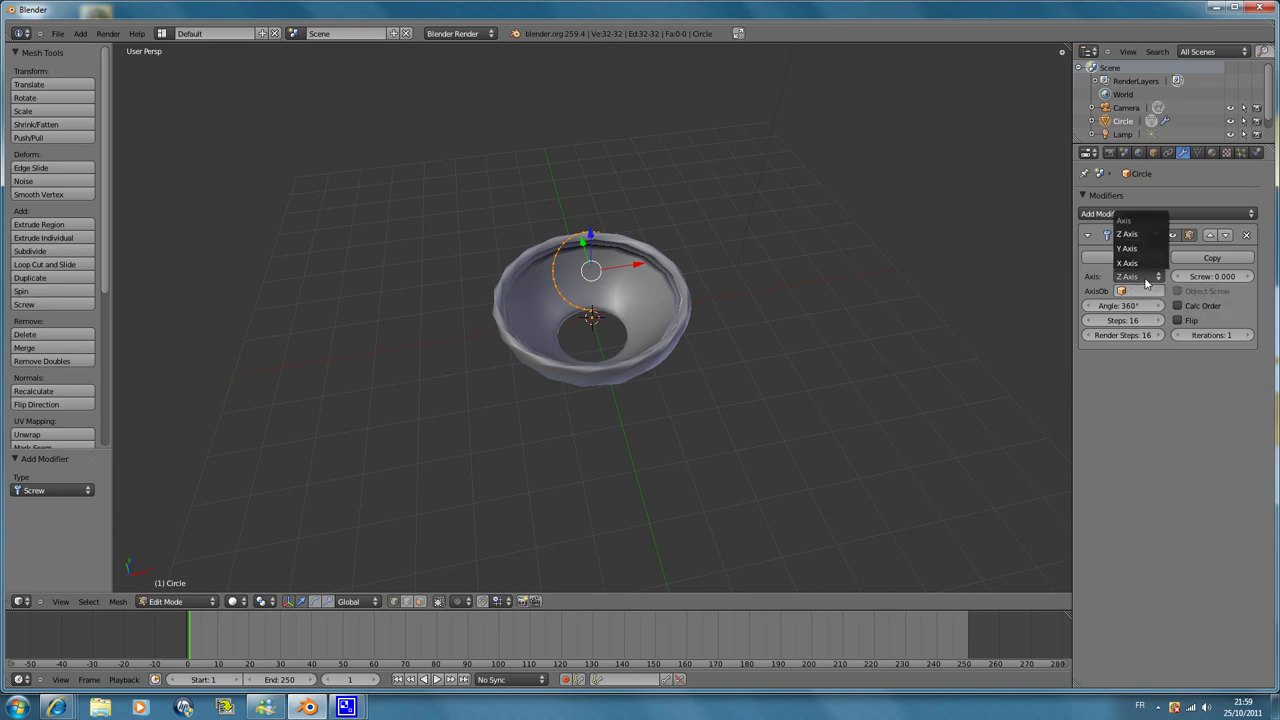
pyautogui.click(1142, 263)
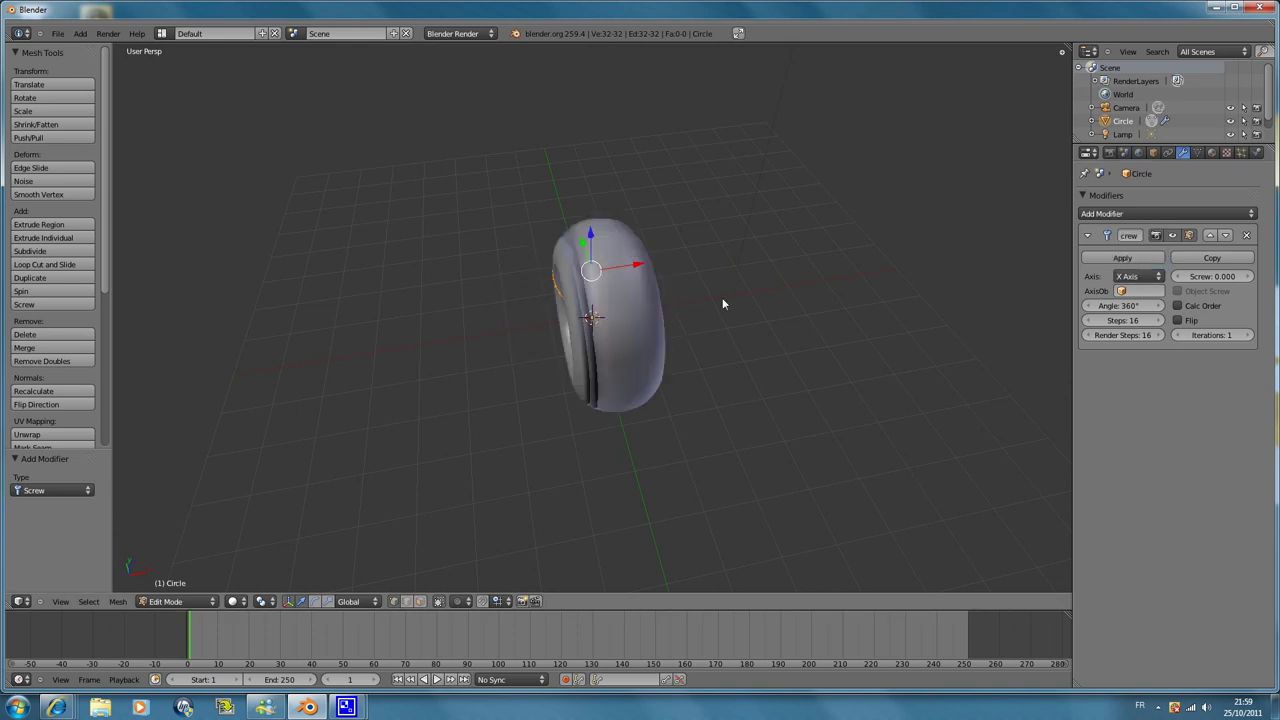
pyautogui.moveTo(506, 314)
pyautogui.mouseDown(button='middle')
pyautogui.moveTo(684, 270)
pyautogui.moveTo(728, 276)
pyautogui.moveTo(661, 285)
pyautogui.moveTo(585, 270)
pyautogui.moveTo(337, 306)
pyautogui.moveTo(420, 360)
pyautogui.moveTo(625, 322)
pyautogui.moveTo(585, 320)
pyautogui.moveTo(588, 331)
pyautogui.mouseUp(button='middle')
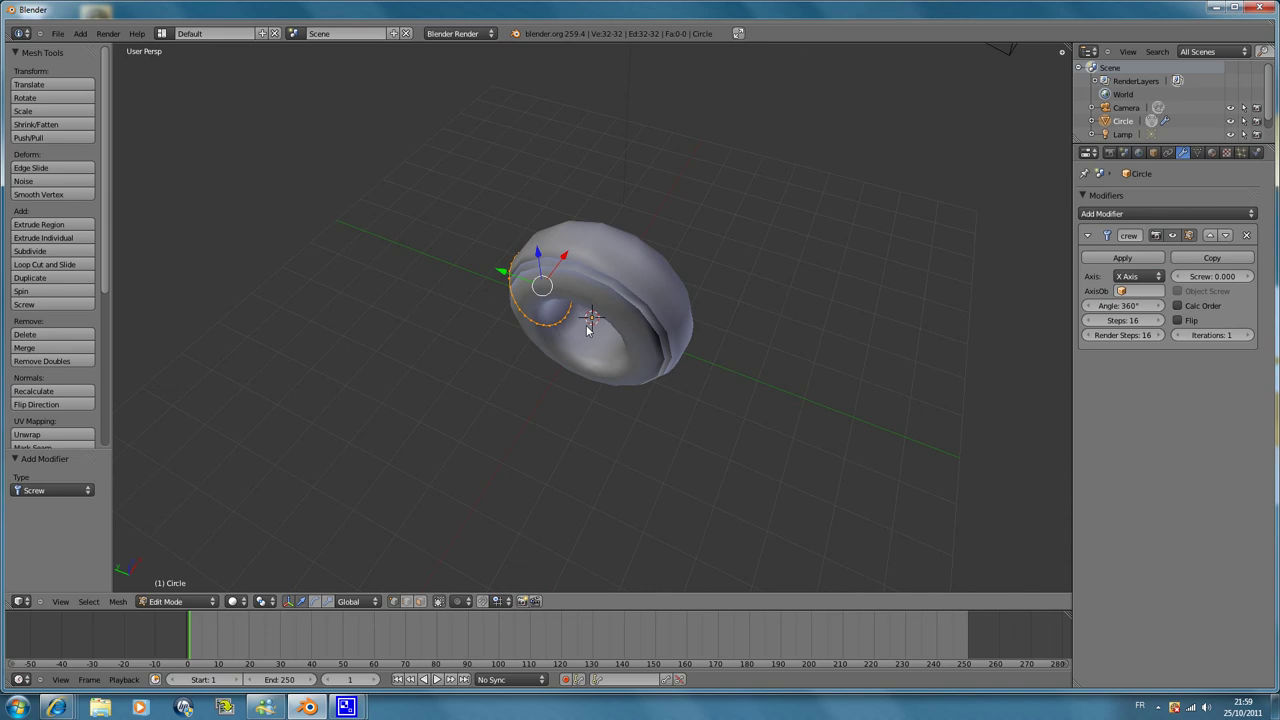
pyautogui.moveTo(588, 331)
pyautogui.mouseDown(button='middle')
pyautogui.moveTo(674, 177)
pyautogui.moveTo(635, 266)
pyautogui.moveTo(639, 319)
pyautogui.moveTo(618, 320)
pyautogui.mouseUp(button='middle')
# Scale down the circle's cross-section to make a thinner ring
pyautogui.moveTo(532, 298)
pyautogui.mouseDown(button='middle')
pyautogui.moveTo(580, 275)
pyautogui.moveTo(641, 279)
pyautogui.moveTo(540, 340)
pyautogui.moveTo(492, 314)
pyautogui.mouseUp(button='middle')
pyautogui.scroll(2, 492, 314)
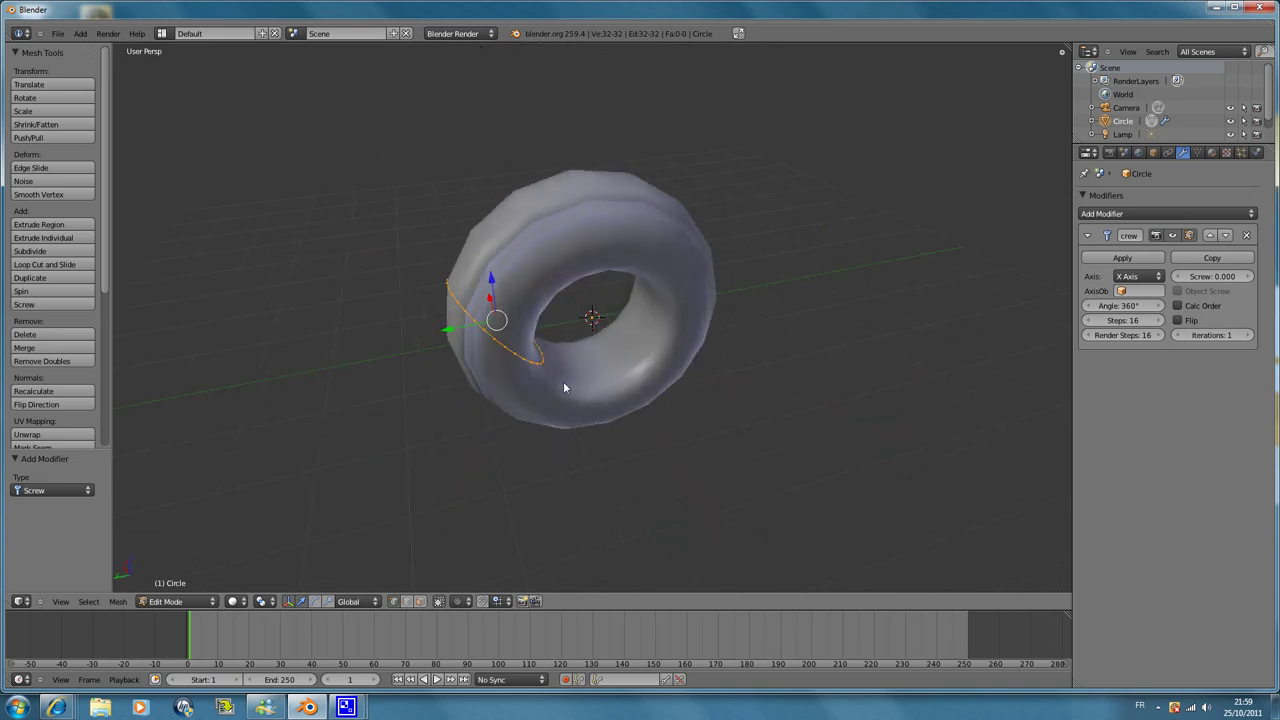
pyautogui.press('s')
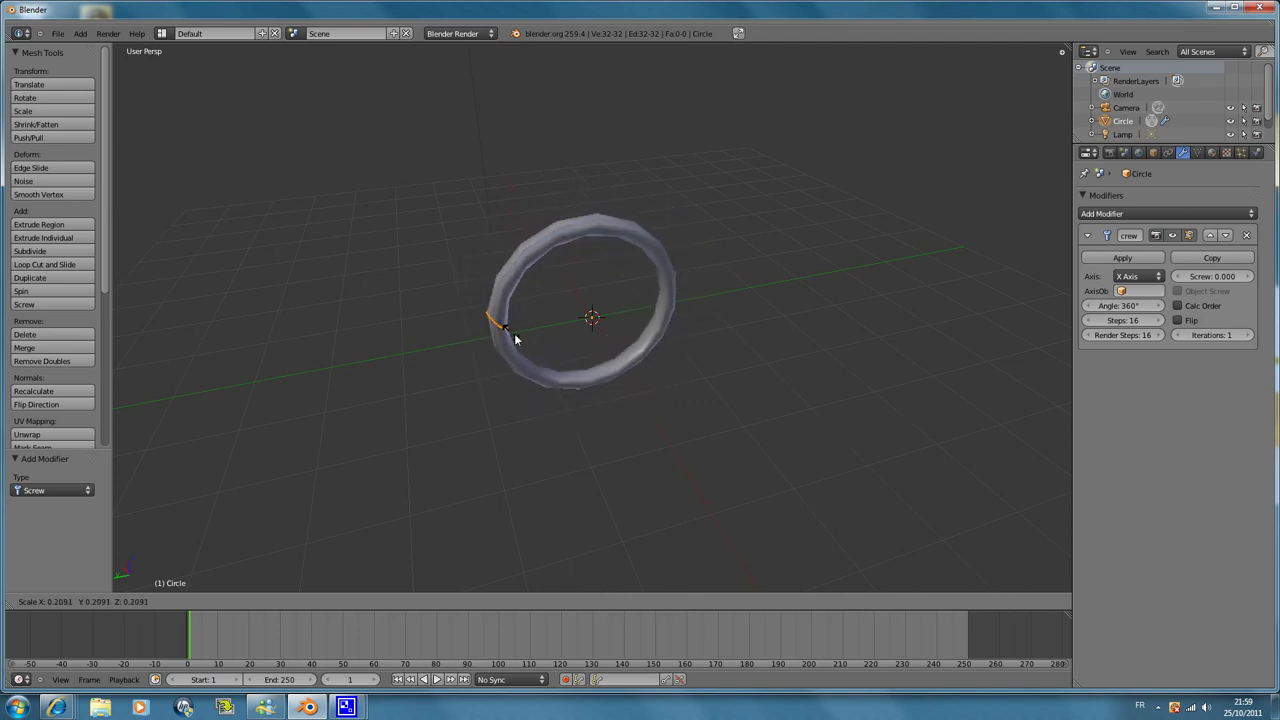
pyautogui.click(534, 358)
# Return to Object Mode and add a Torus mesh (major radius 1.00, minor 0.25) at the centre
pyautogui.press('w')
pyautogui.press('Escape')
pyautogui.press('Tab')
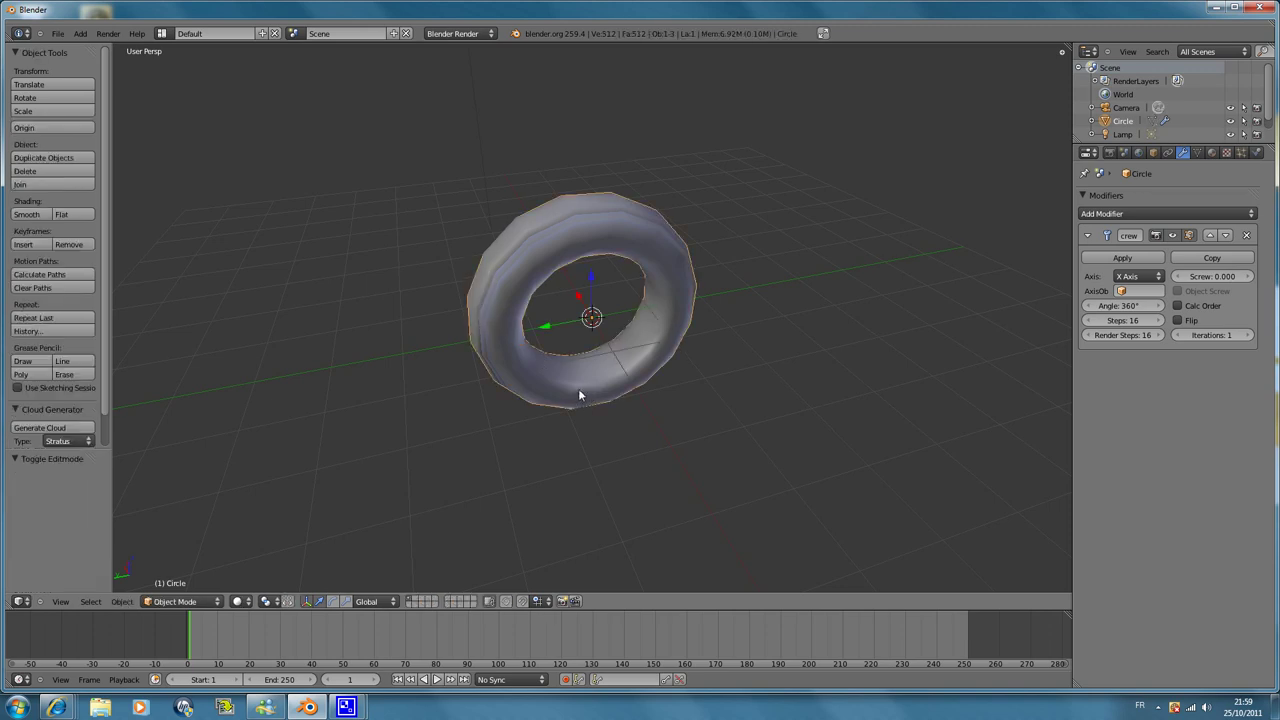
pyautogui.hotkey('shift', 'a')
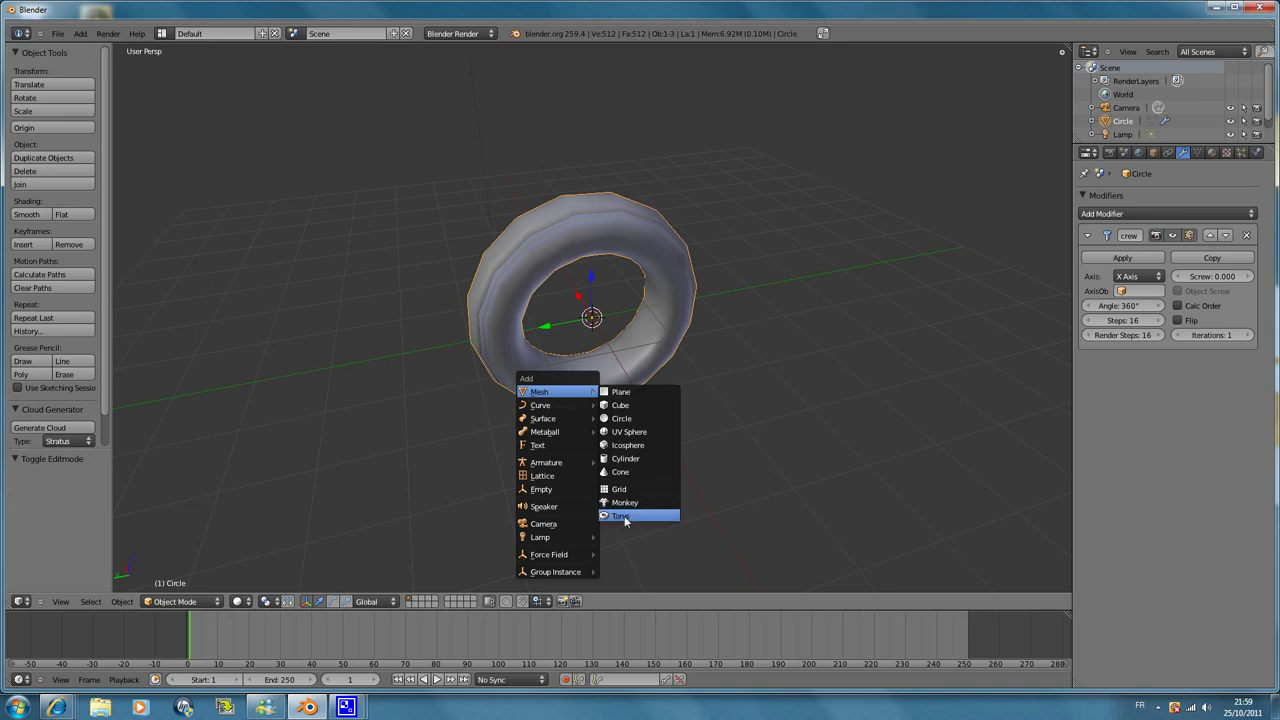
pyautogui.click(627, 520)
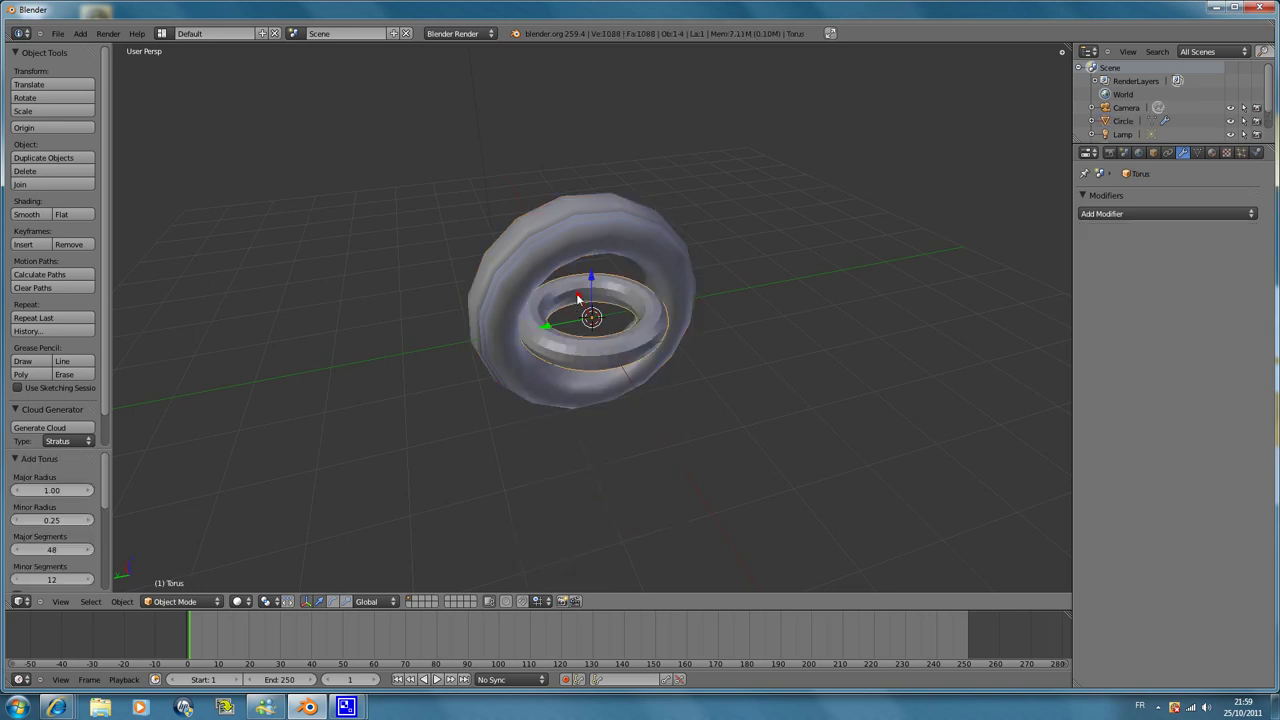
# Move and rotate the added torus, delete it, and reselect the Circle ring
pyautogui.moveTo(578, 298); pyautogui.dragTo(650, 420)
pyautogui.press('r')
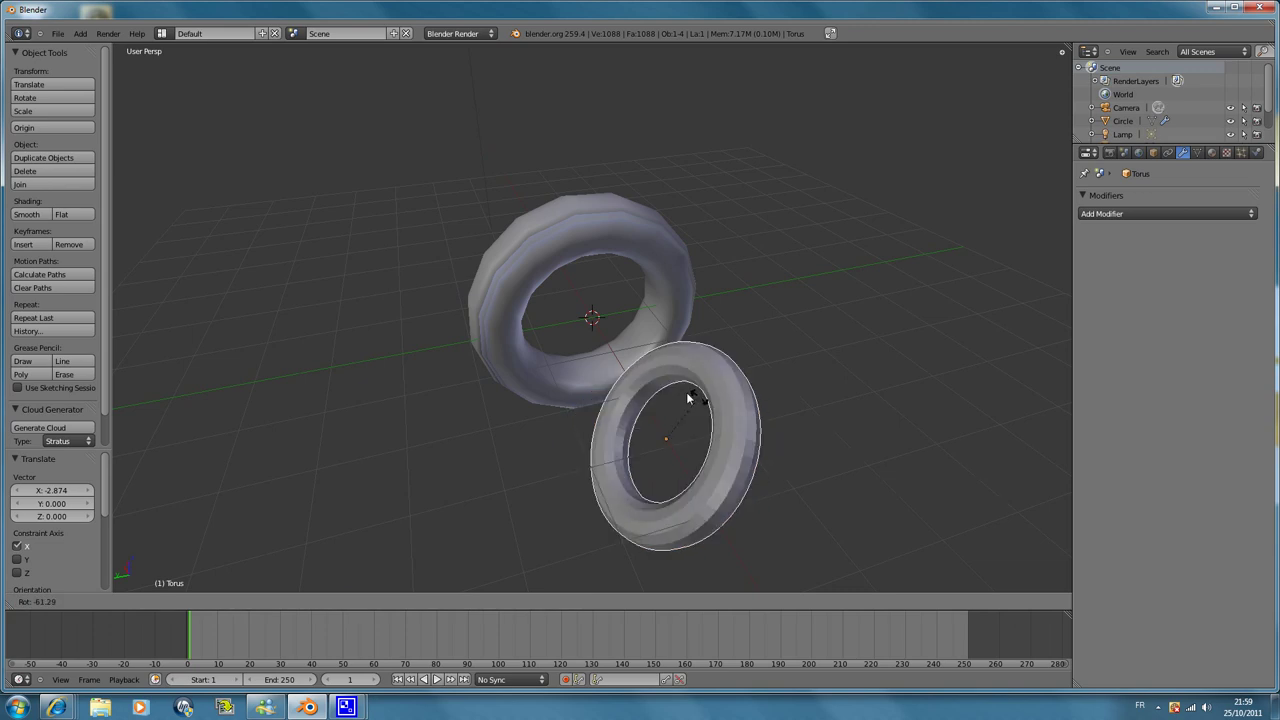
pyautogui.click(702, 410)
pyautogui.press('x')
pyautogui.click(720, 455)
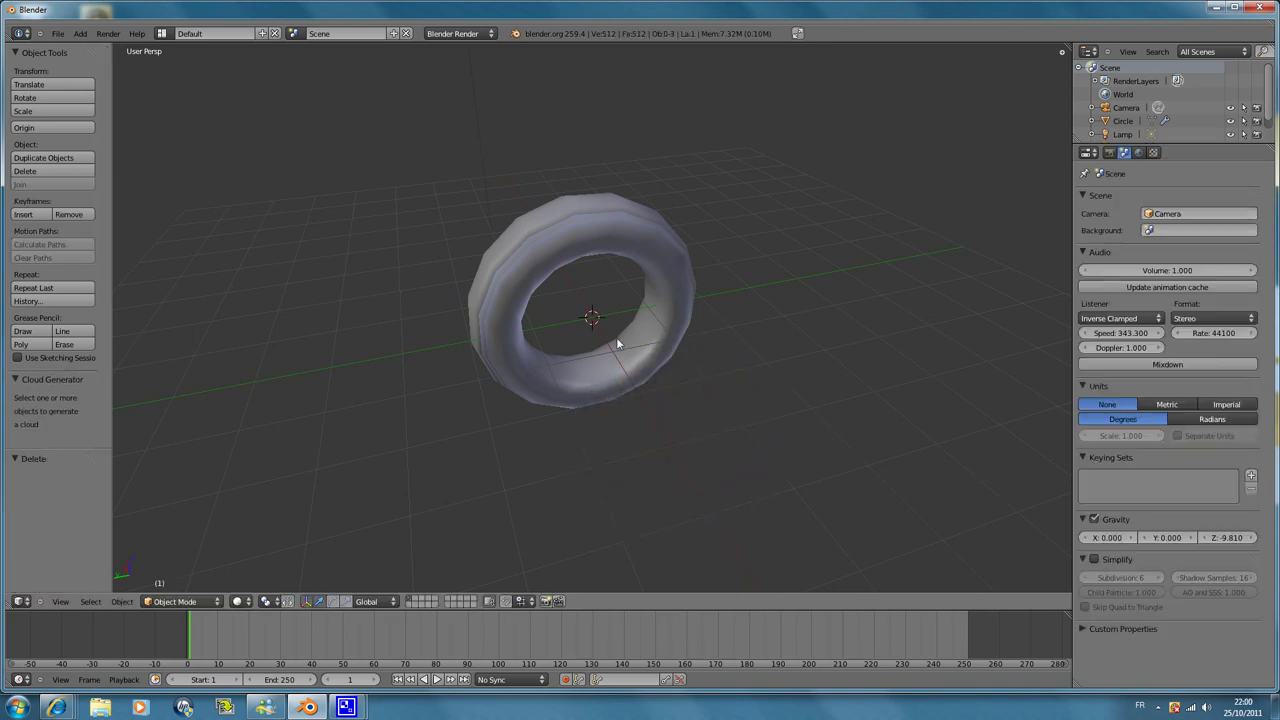
pyautogui.rightClick(535, 268)
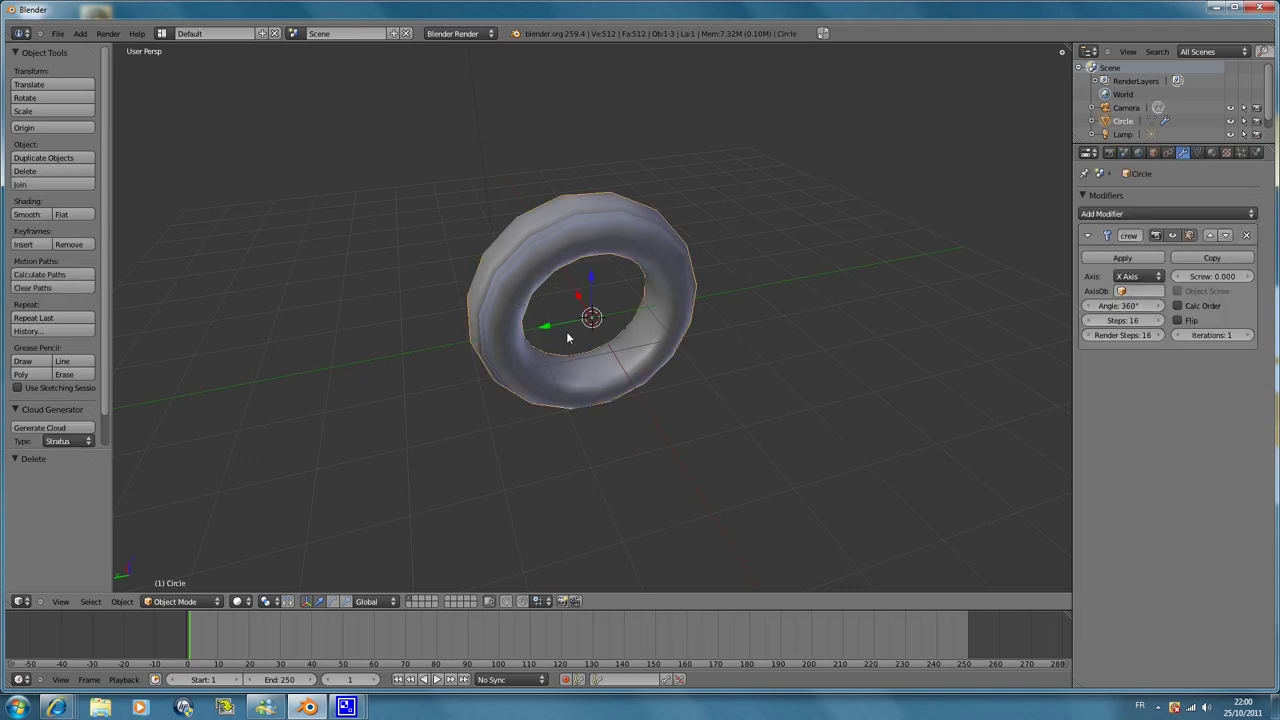
# Return the ring to Edit Mode and enable Calc Order on its Screw modifier
pyautogui.press('Tab')
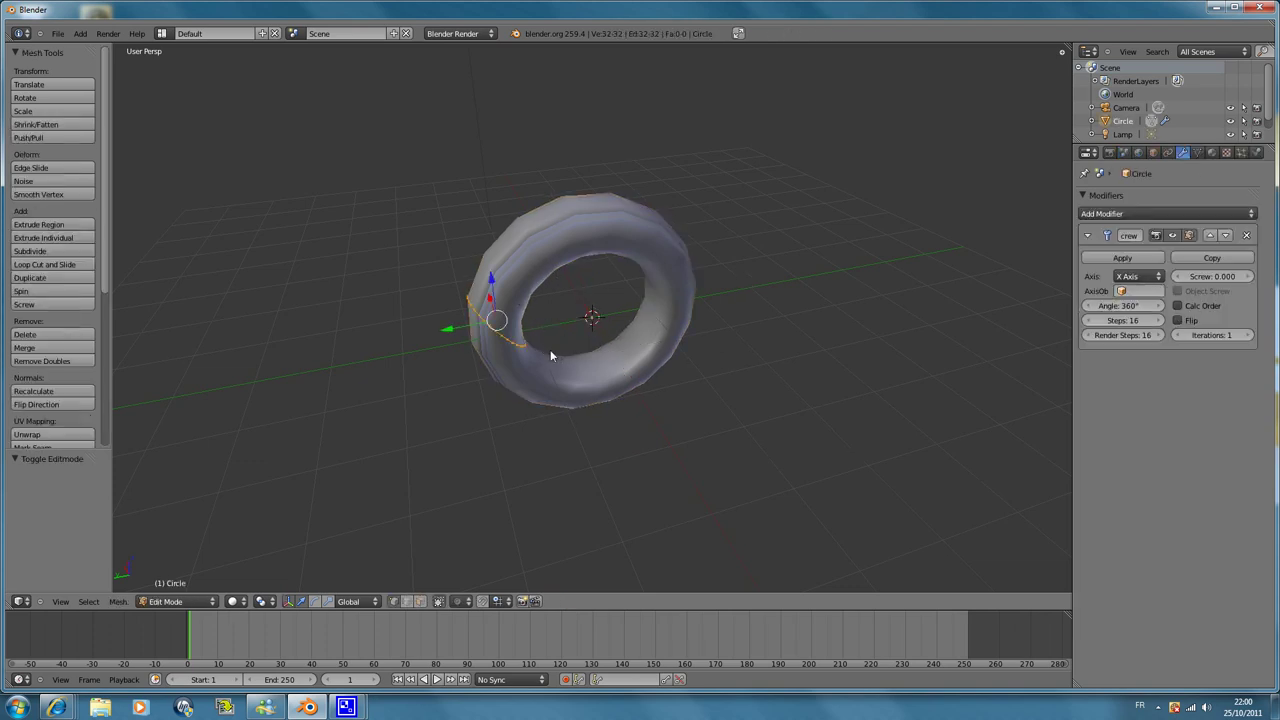
pyautogui.scroll(3, 497, 258)
pyautogui.moveTo(436, 241)
pyautogui.mouseDown(button='middle')
pyautogui.moveTo(743, 216)
pyautogui.moveTo(825, 265)
pyautogui.moveTo(640, 312)
pyautogui.moveTo(495, 270)
pyautogui.moveTo(482, 252)
pyautogui.moveTo(646, 274)
pyautogui.moveTo(536, 265)
pyautogui.moveTo(519, 226)
pyautogui.mouseUp(button='middle')
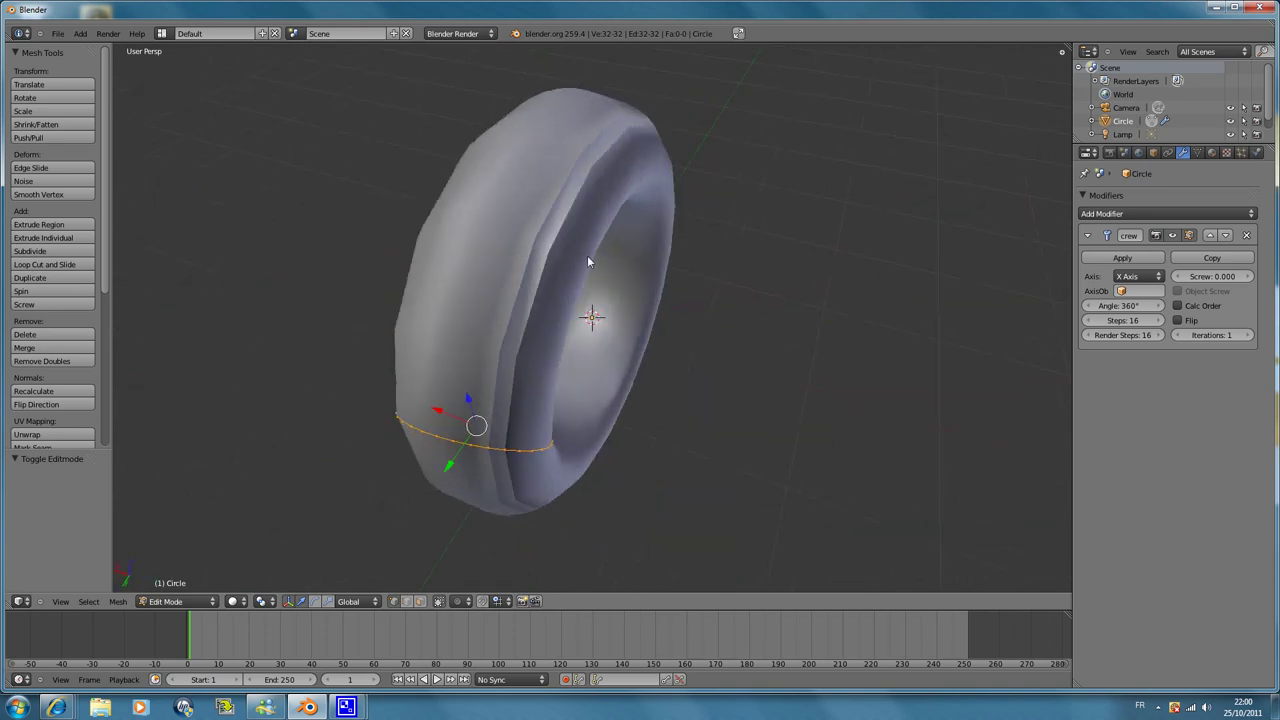
pyautogui.moveTo(515, 497)
pyautogui.mouseDown(button='middle')
pyautogui.moveTo(463, 366)
pyautogui.moveTo(413, 388)
pyautogui.mouseUp(button='middle')
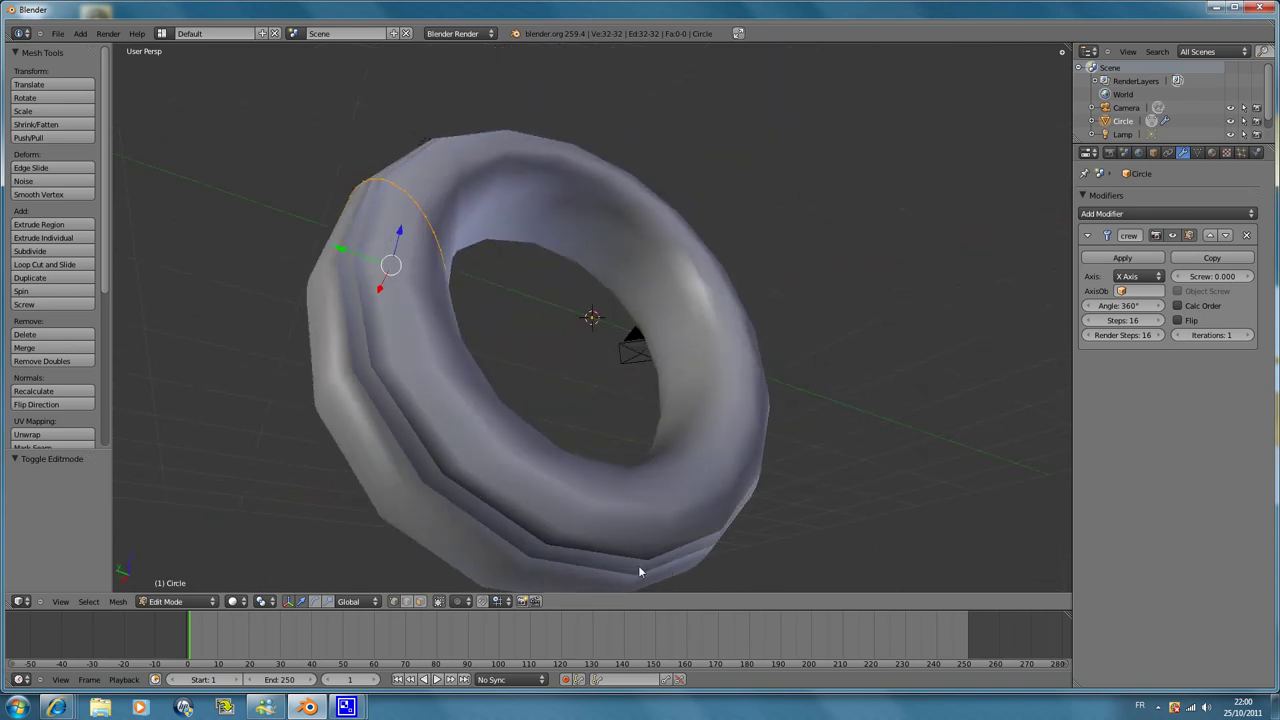
pyautogui.moveTo(355, 314)
pyautogui.mouseDown(button='middle')
pyautogui.moveTo(417, 334)
pyautogui.moveTo(366, 349)
pyautogui.moveTo(389, 238)
pyautogui.moveTo(456, 280)
pyautogui.moveTo(469, 318)
pyautogui.mouseUp(button='middle')
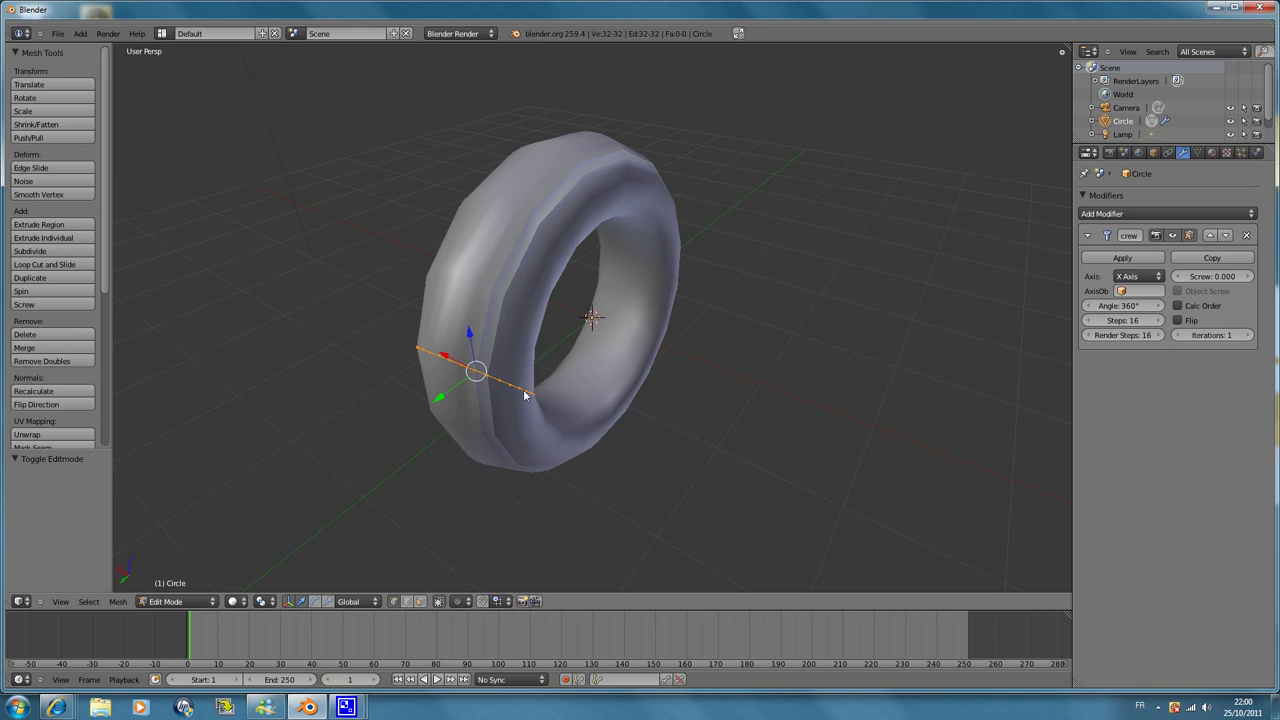
pyautogui.moveTo(530, 403)
pyautogui.mouseDown(button='middle')
pyautogui.moveTo(477, 342)
pyautogui.moveTo(503, 262)
pyautogui.mouseUp(button='middle')
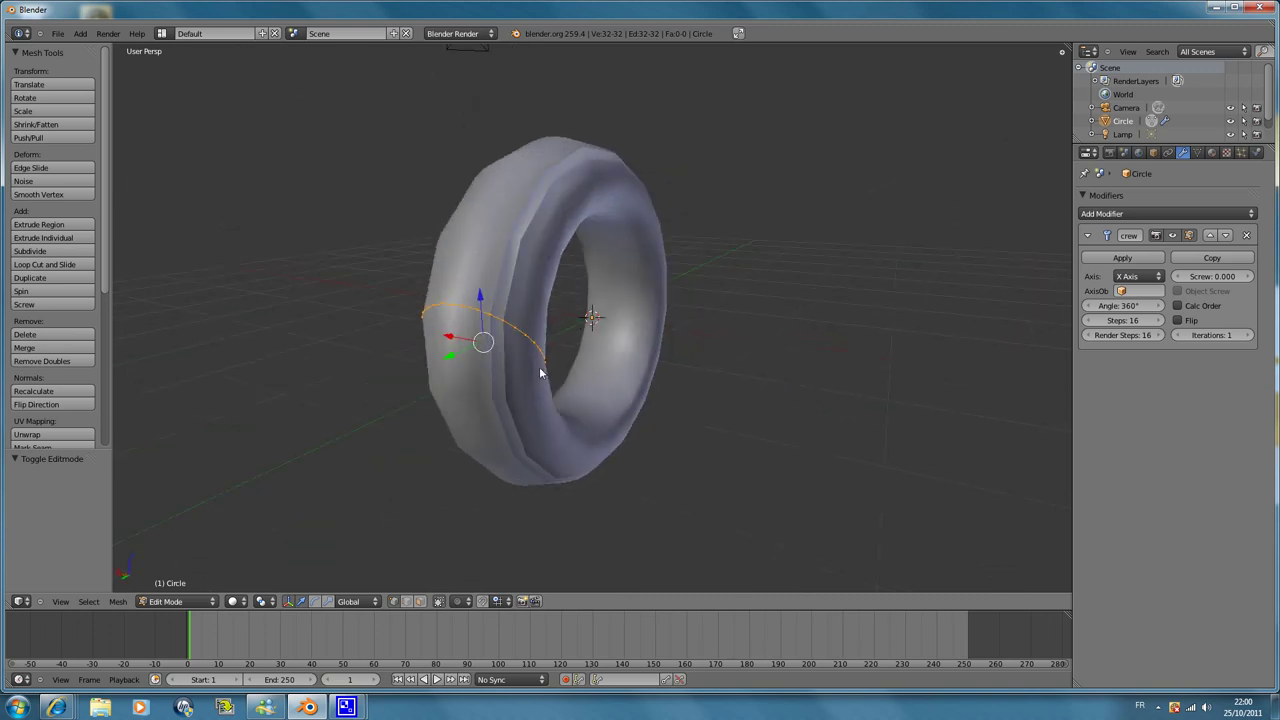
pyautogui.click(1178, 306)
pyautogui.moveTo(557, 343)
pyautogui.mouseDown(button='middle')
pyautogui.moveTo(398, 304)
pyautogui.moveTo(316, 321)
pyautogui.moveTo(391, 369)
pyautogui.moveTo(569, 380)
pyautogui.moveTo(374, 324)
pyautogui.moveTo(286, 366)
pyautogui.moveTo(166, 374)
pyautogui.moveTo(335, 383)
pyautogui.mouseUp(button='middle')
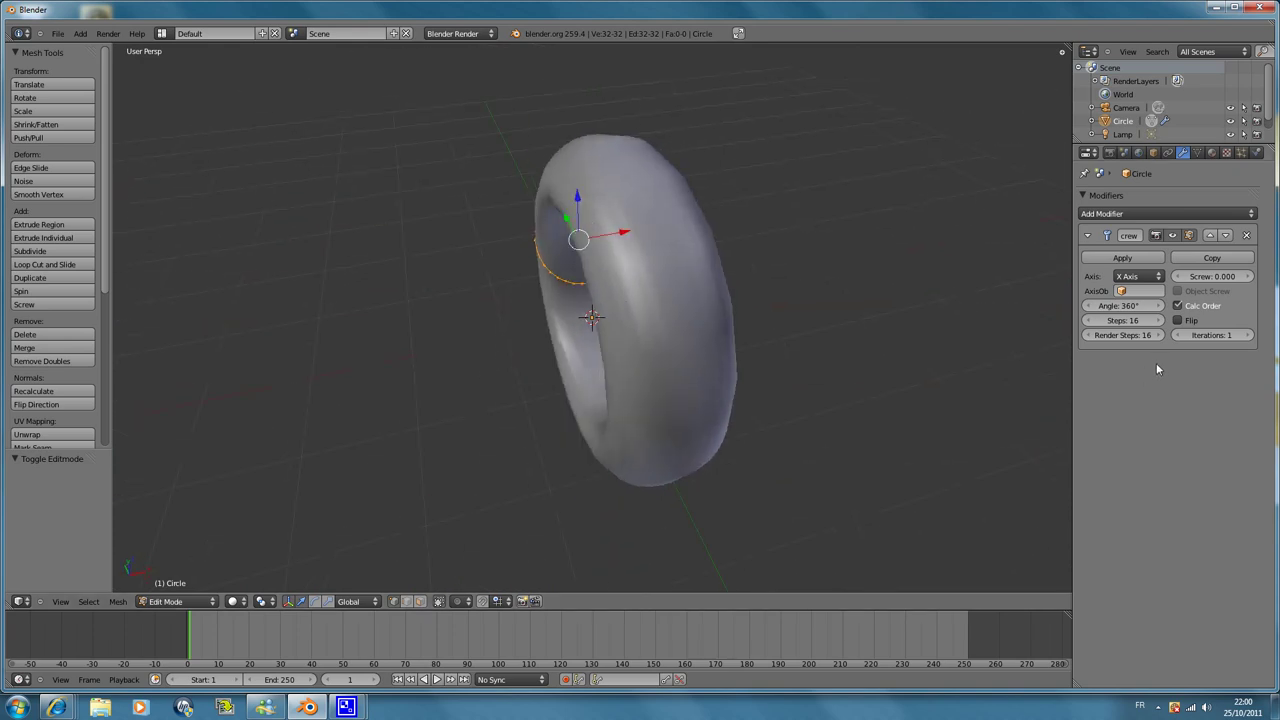
# Drag the Screw modifier's Screw offset to 3.523, stretching the ring into an open coil
pyautogui.click(1207, 278)
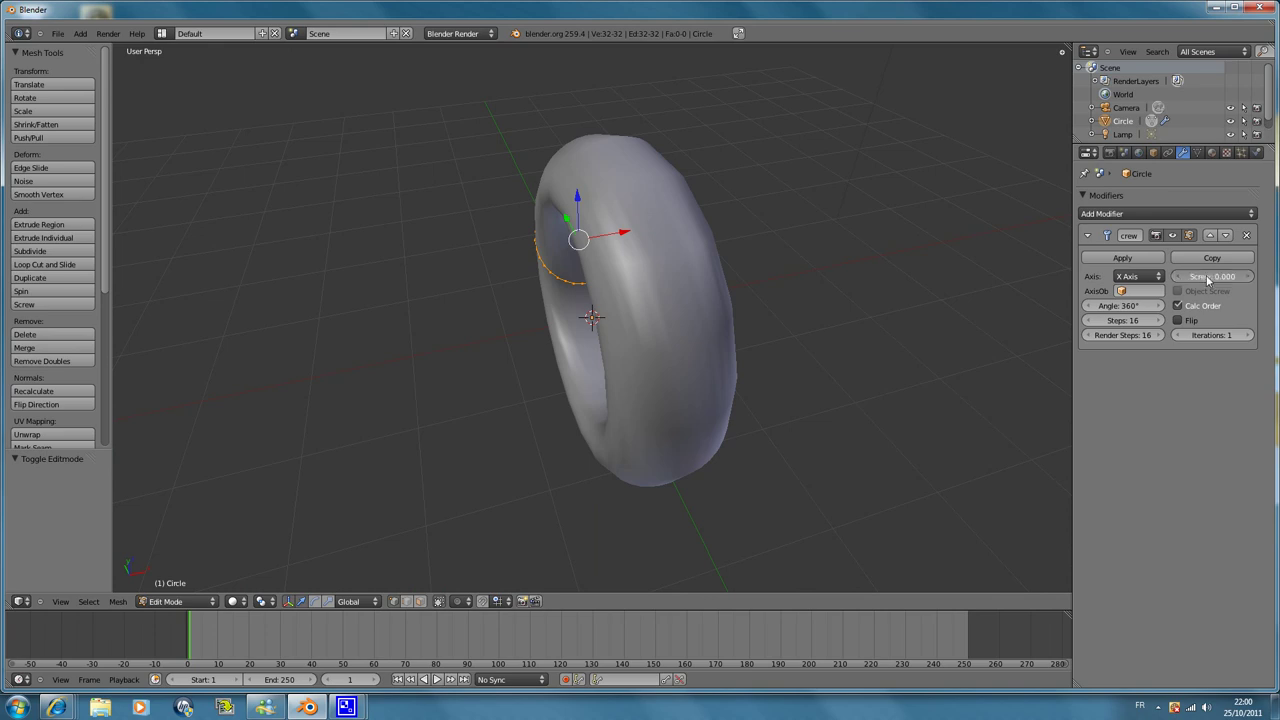
pyautogui.moveTo(1207, 278); pyautogui.dragTo(1217, 293)
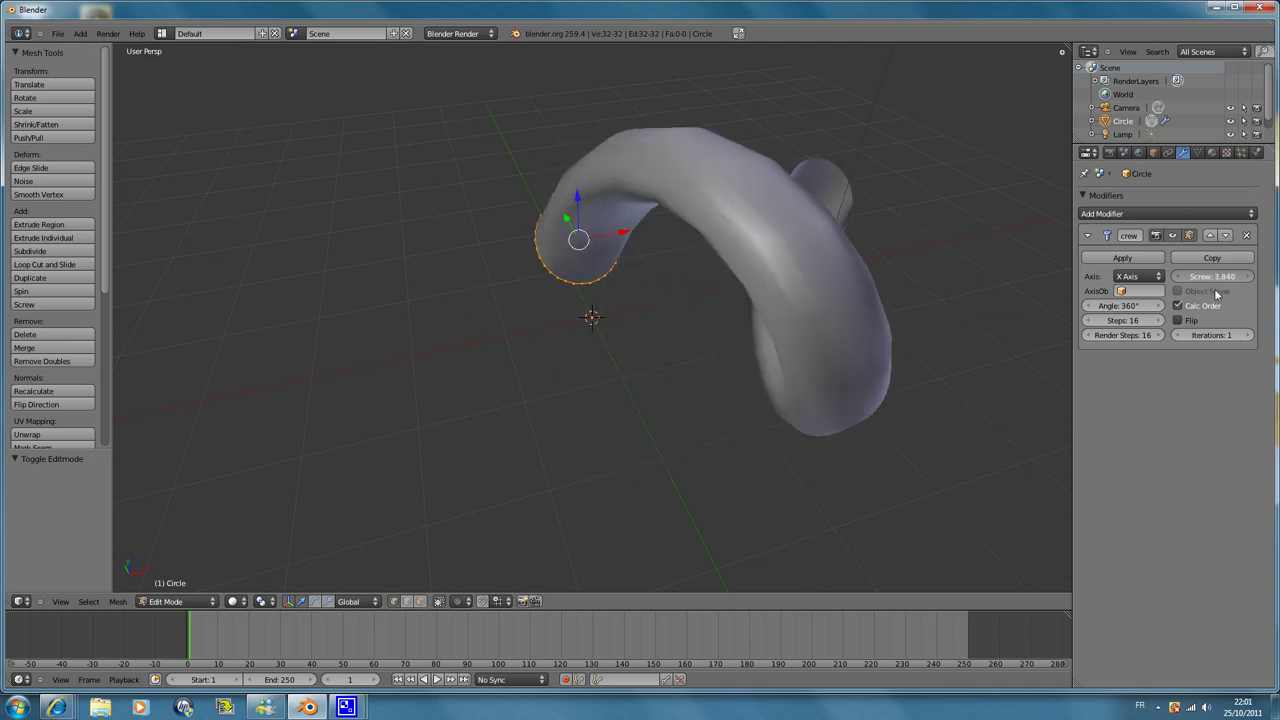
pyautogui.moveTo(1217, 293); pyautogui.dragTo(1202, 299)
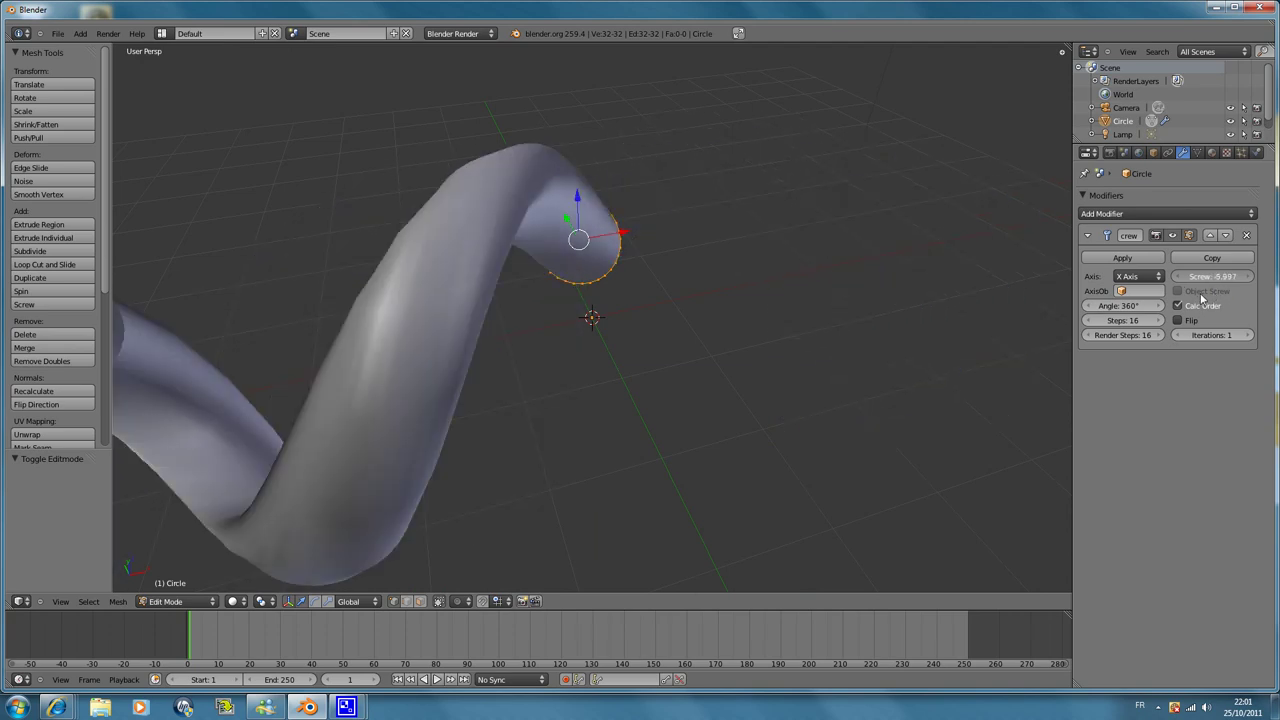
pyautogui.moveTo(1202, 299); pyautogui.dragTo(1216, 305)
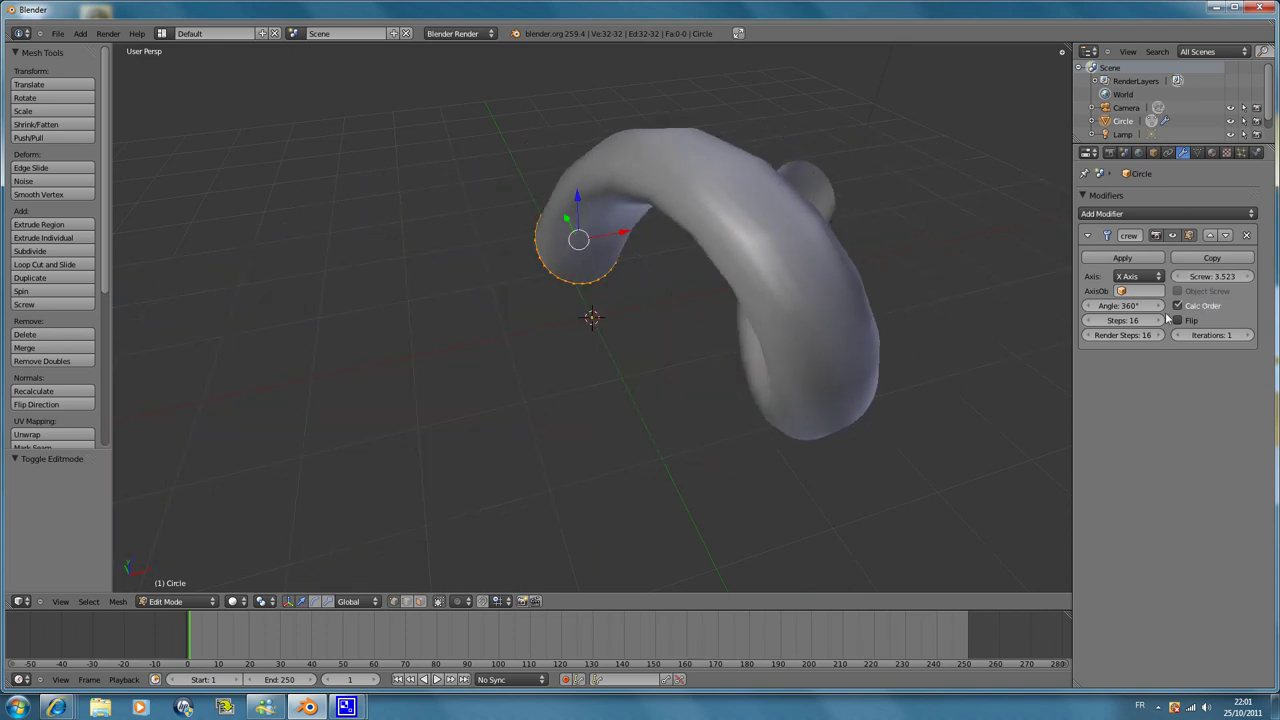
pyautogui.moveTo(997, 373)
pyautogui.mouseDown(button='middle')
pyautogui.moveTo(814, 303)
pyautogui.moveTo(734, 306)
pyautogui.moveTo(689, 234)
pyautogui.moveTo(800, 254)
pyautogui.moveTo(747, 342)
pyautogui.moveTo(760, 451)
pyautogui.moveTo(743, 294)
pyautogui.moveTo(756, 222)
pyautogui.moveTo(734, 194)
pyautogui.moveTo(757, 209)
pyautogui.moveTo(757, 303)
pyautogui.moveTo(661, 420)
pyautogui.moveTo(989, 437)
pyautogui.mouseUp(button='middle')
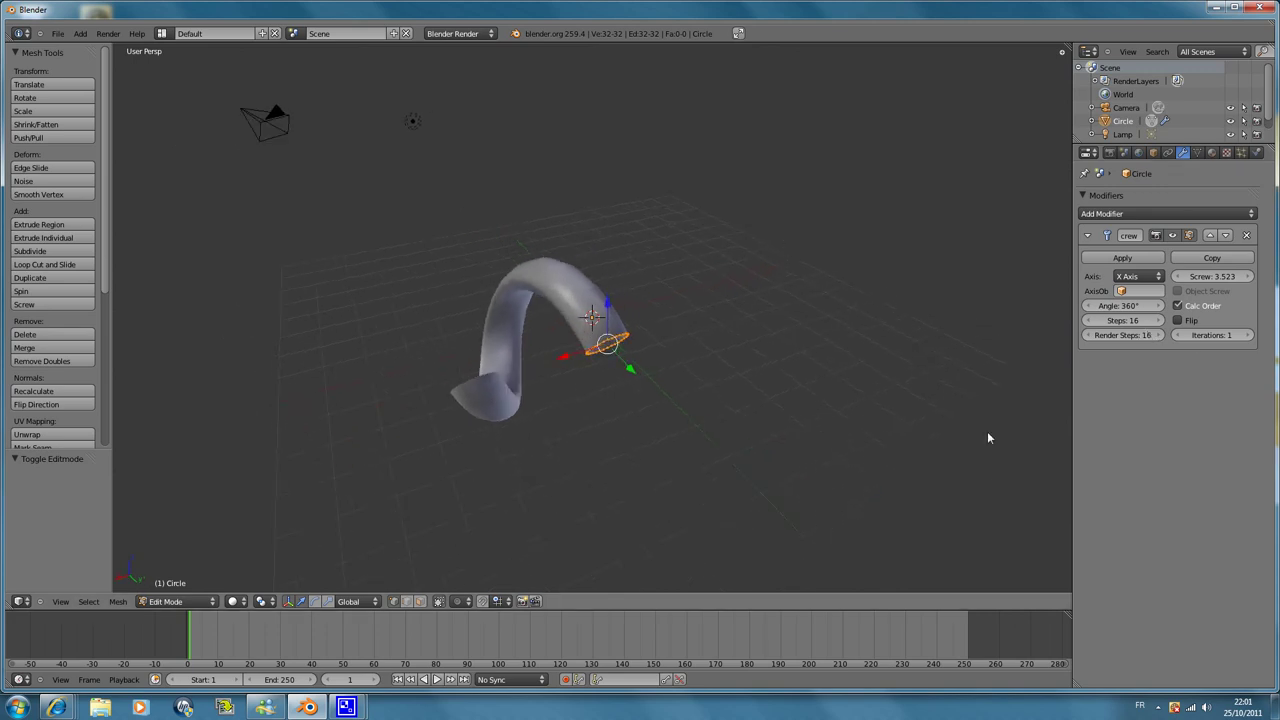
# Raise the Screw modifier's Iterations from 1 to 6 for a six-coil spring
pyautogui.click(1242, 339)
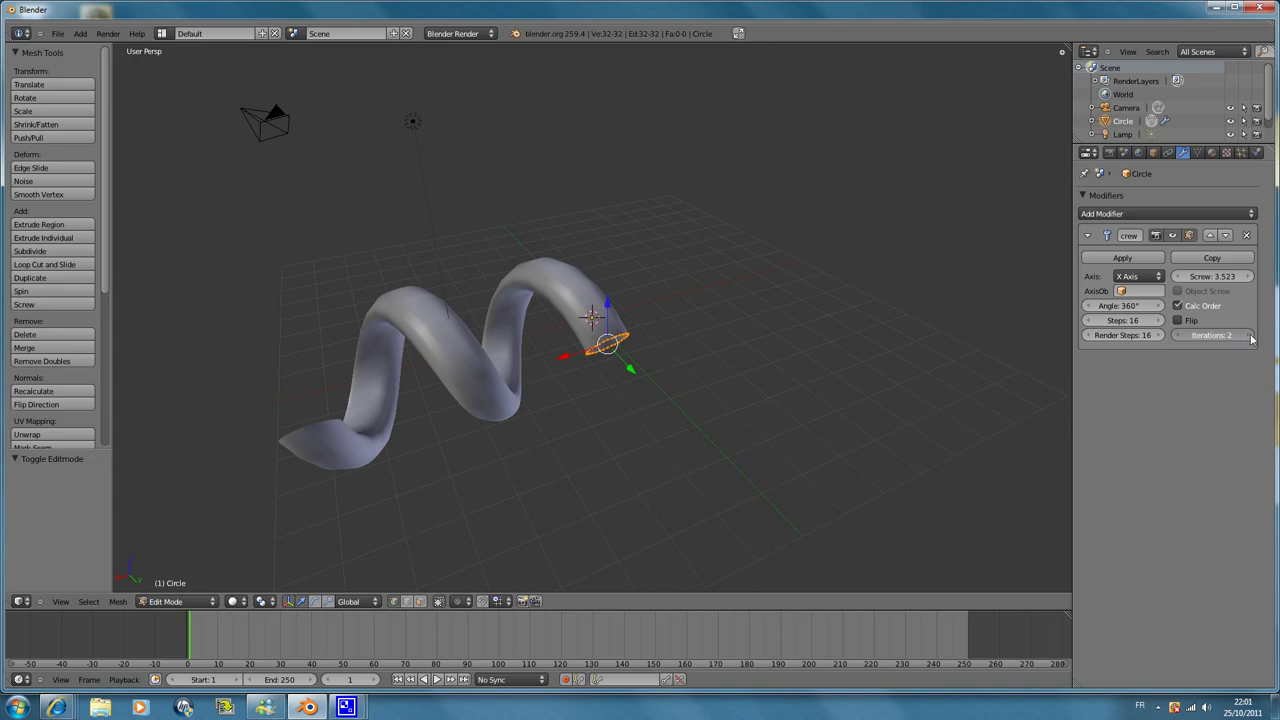
pyautogui.click(1247, 339)
pyautogui.click(1247, 339)
pyautogui.moveTo(960, 370)
pyautogui.mouseDown(button='middle')
pyautogui.moveTo(810, 371)
pyautogui.moveTo(880, 368)
pyautogui.mouseUp(button='middle')
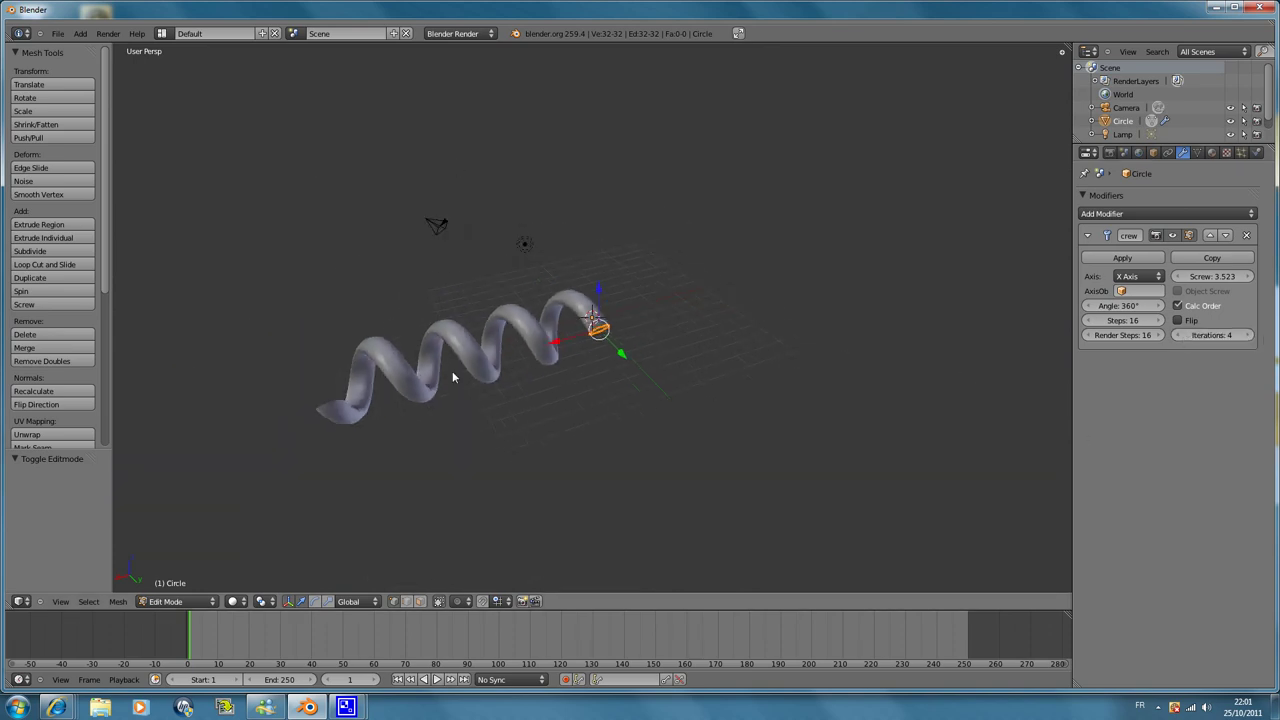
pyautogui.click(1238, 341)
pyautogui.click(1247, 341)
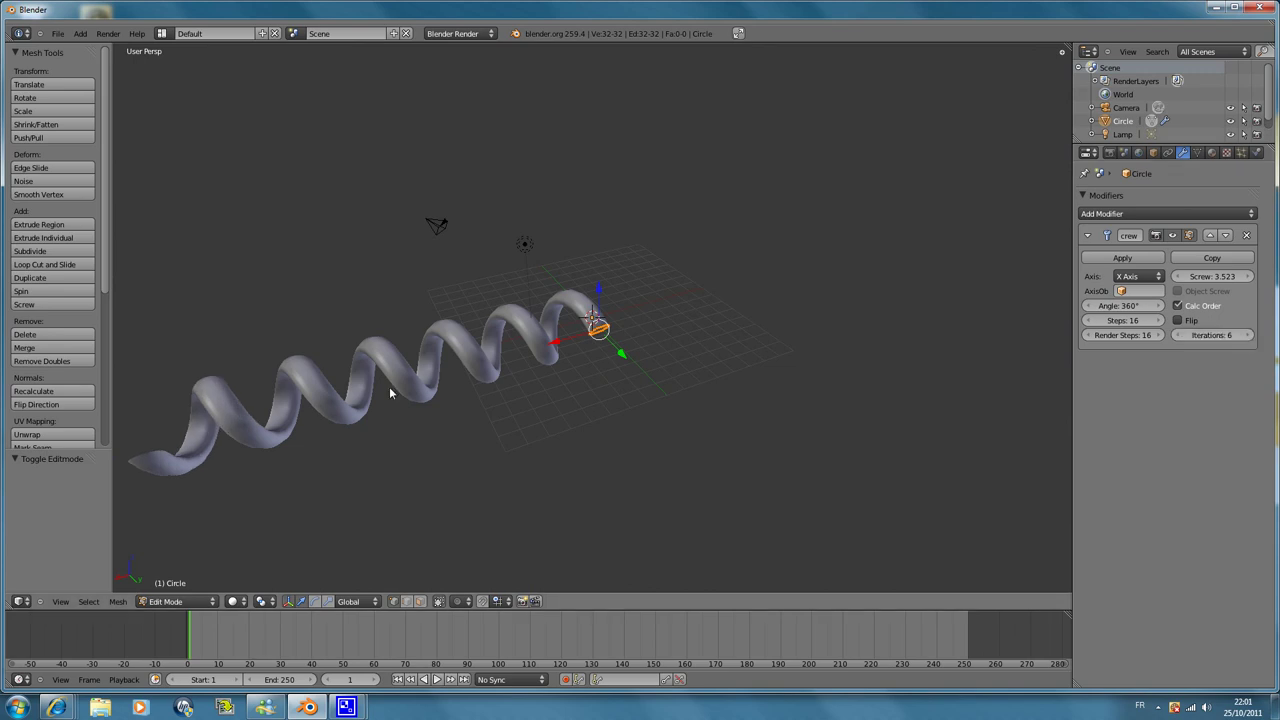
pyautogui.moveTo(366, 415)
pyautogui.mouseDown(button='middle')
pyautogui.moveTo(589, 386)
pyautogui.moveTo(571, 363)
pyautogui.moveTo(503, 355)
pyautogui.moveTo(400, 366)
pyautogui.moveTo(637, 366)
pyautogui.moveTo(697, 380)
pyautogui.moveTo(640, 466)
pyautogui.moveTo(425, 352)
pyautogui.moveTo(589, 389)
pyautogui.moveTo(408, 363)
pyautogui.moveTo(480, 388)
pyautogui.moveTo(537, 381)
pyautogui.moveTo(480, 363)
pyautogui.moveTo(452, 371)
pyautogui.mouseUp(button='middle')
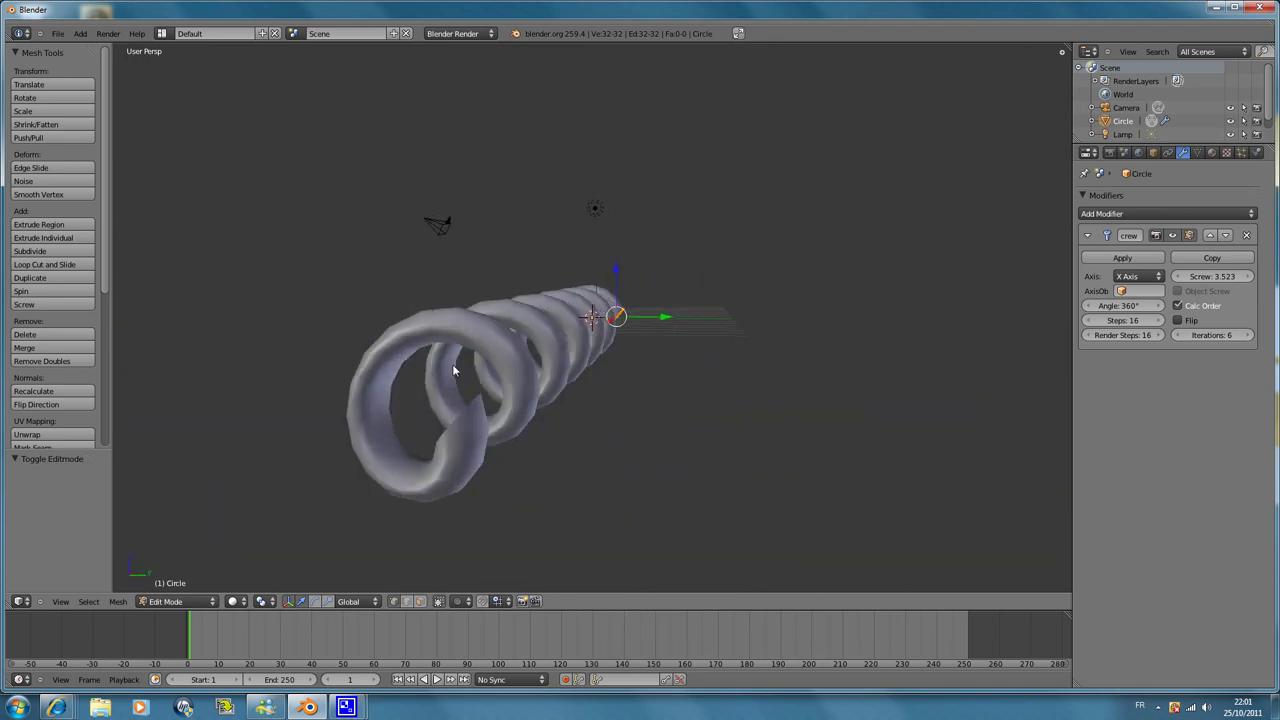
# Switch to top orthographic view and lower the Screw offset to 0.966
pyautogui.moveTo(198, 633)
pyautogui.mouseDown()
pyautogui.moveTo(290, 640)
pyautogui.moveTo(189, 645)
pyautogui.mouseUp()
pyautogui.moveTo(467, 379); pyautogui.dragTo(487, 247, button='middle')
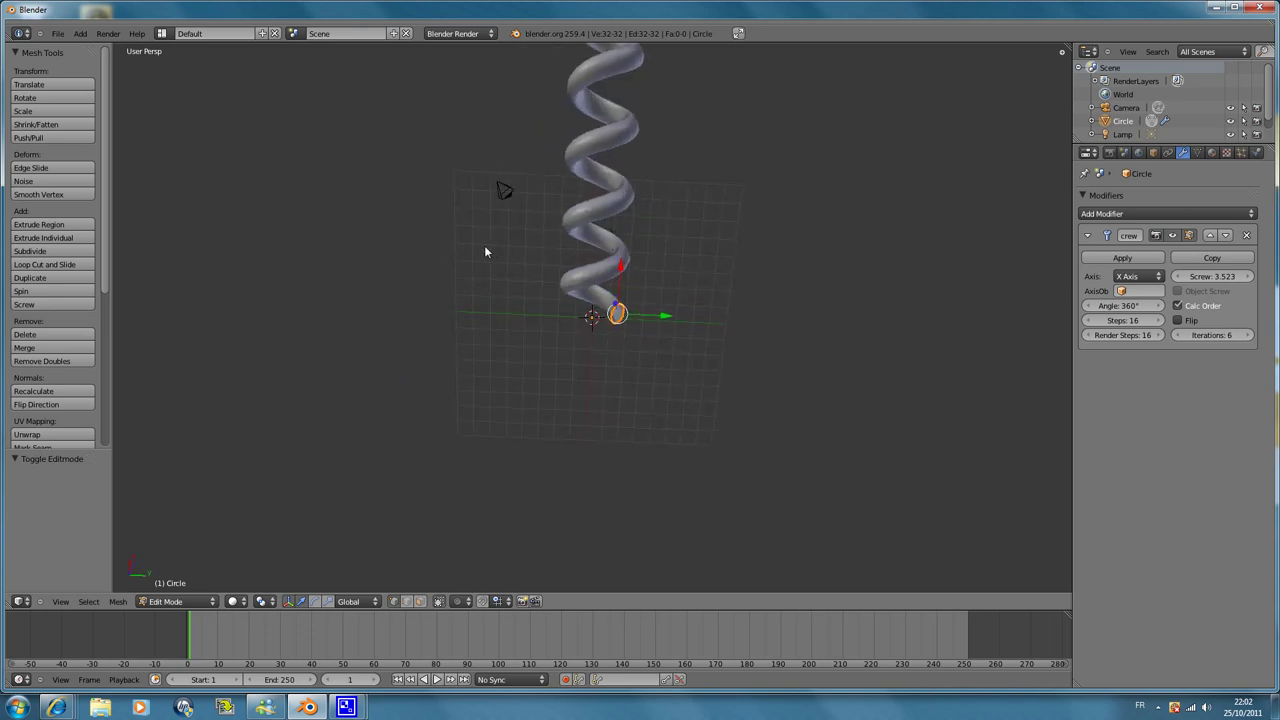
pyautogui.press('KP_5')
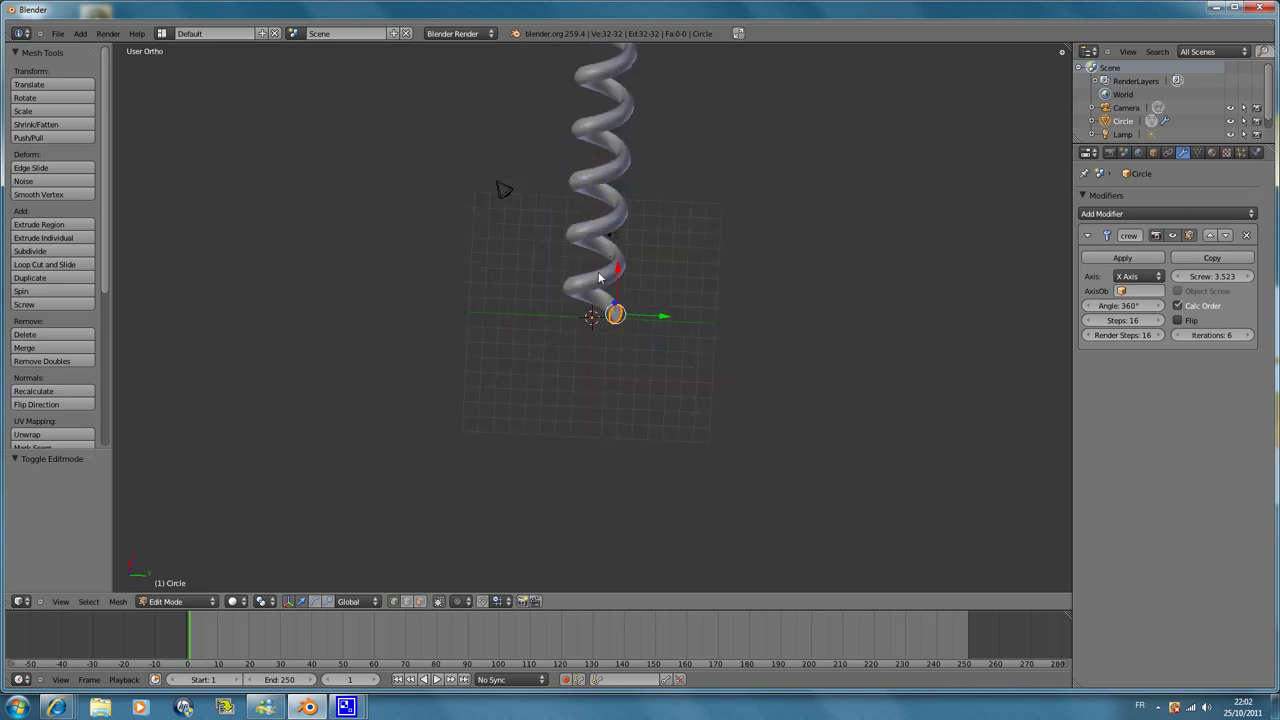
pyautogui.press('KP_7')
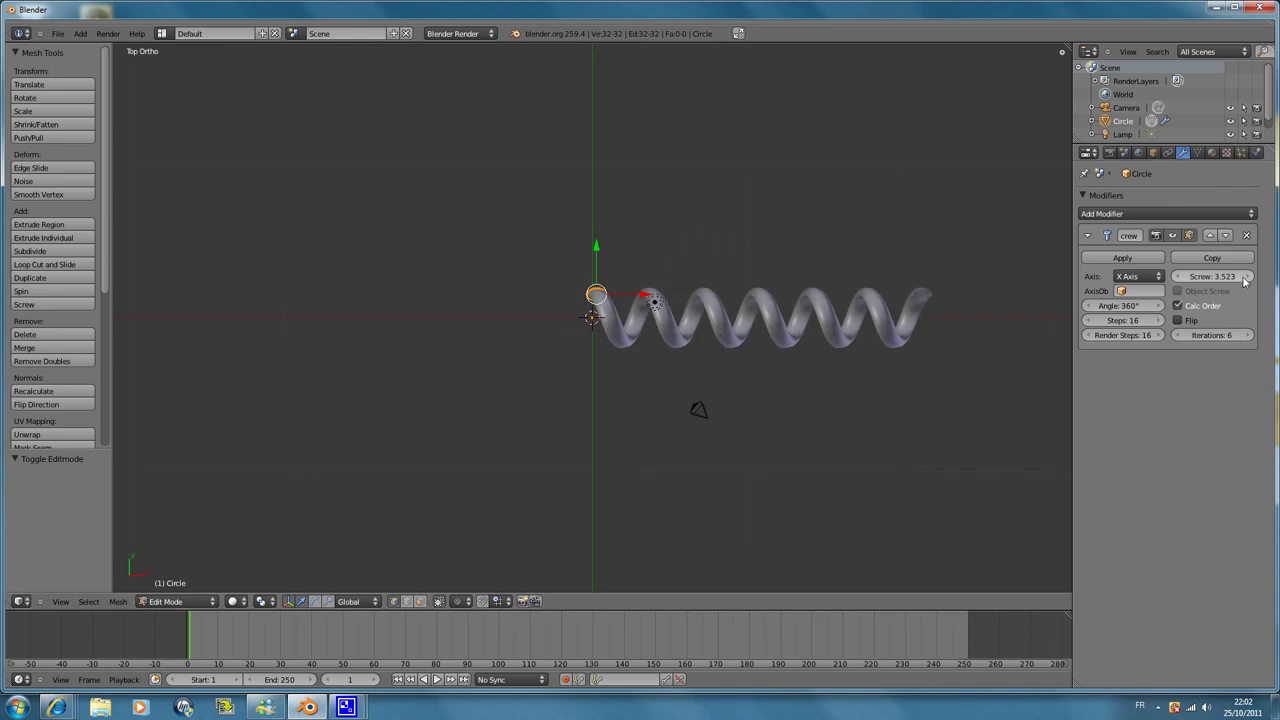
pyautogui.moveTo(1234, 282); pyautogui.dragTo(1229, 290)
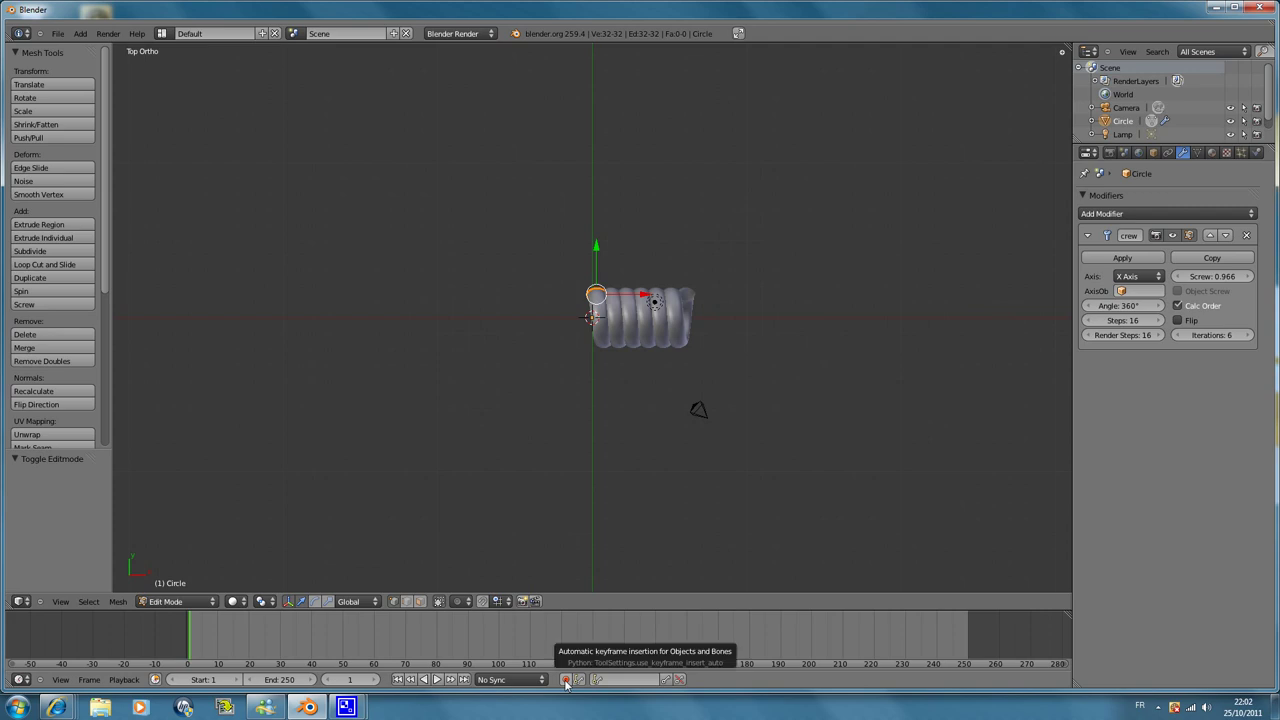
# Turn on auto keyframing and keyframe the Screw value 0.724 at frame 15
pyautogui.click(566, 681)
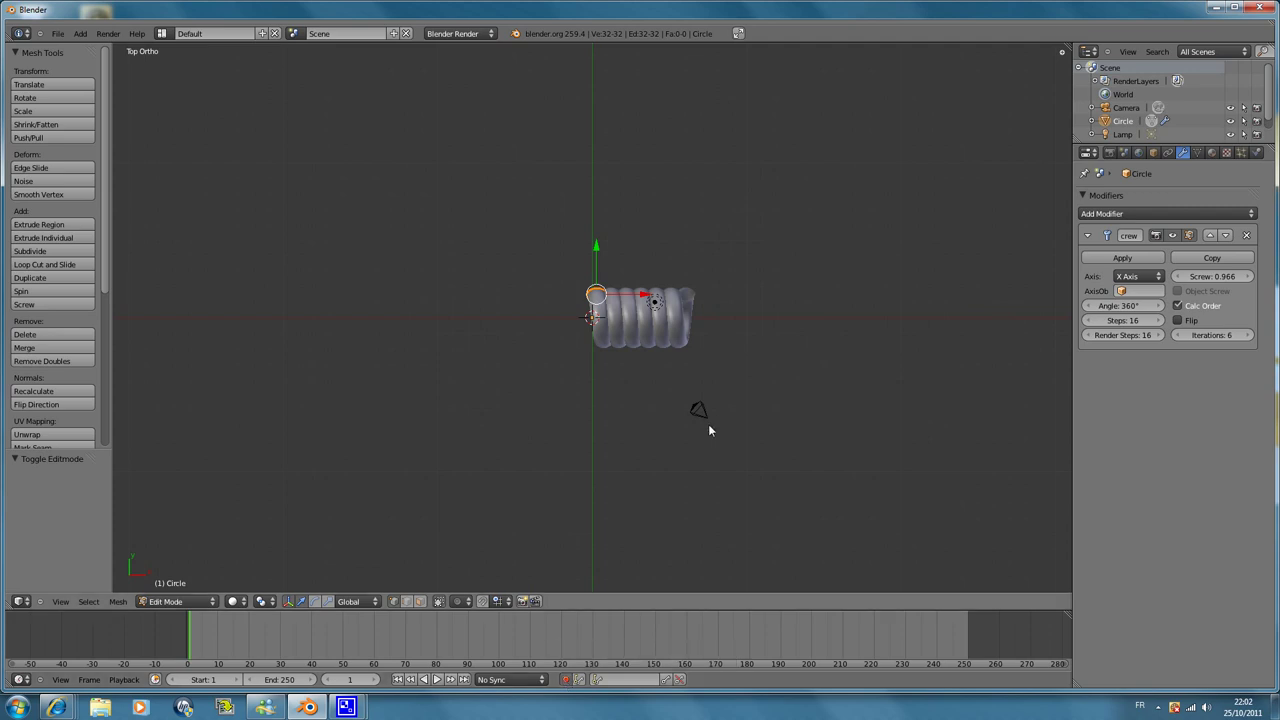
pyautogui.moveTo(1200, 280); pyautogui.dragTo(1204, 288)
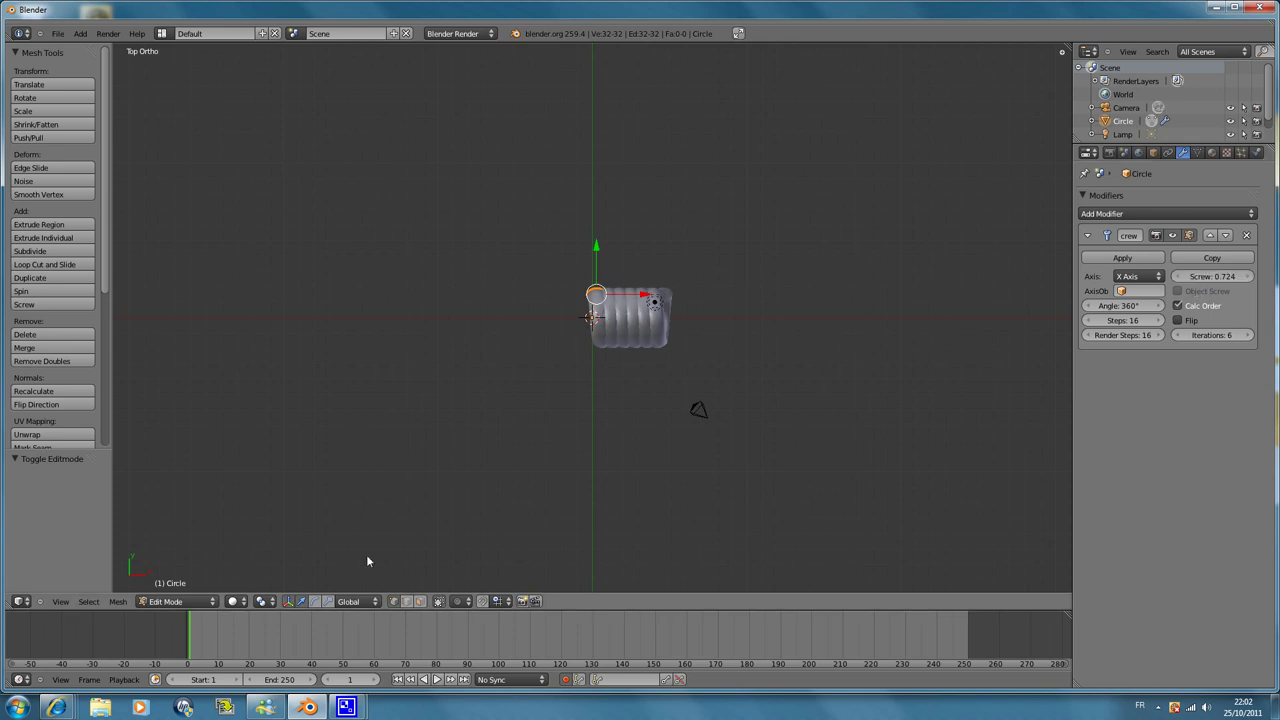
pyautogui.click(232, 640)
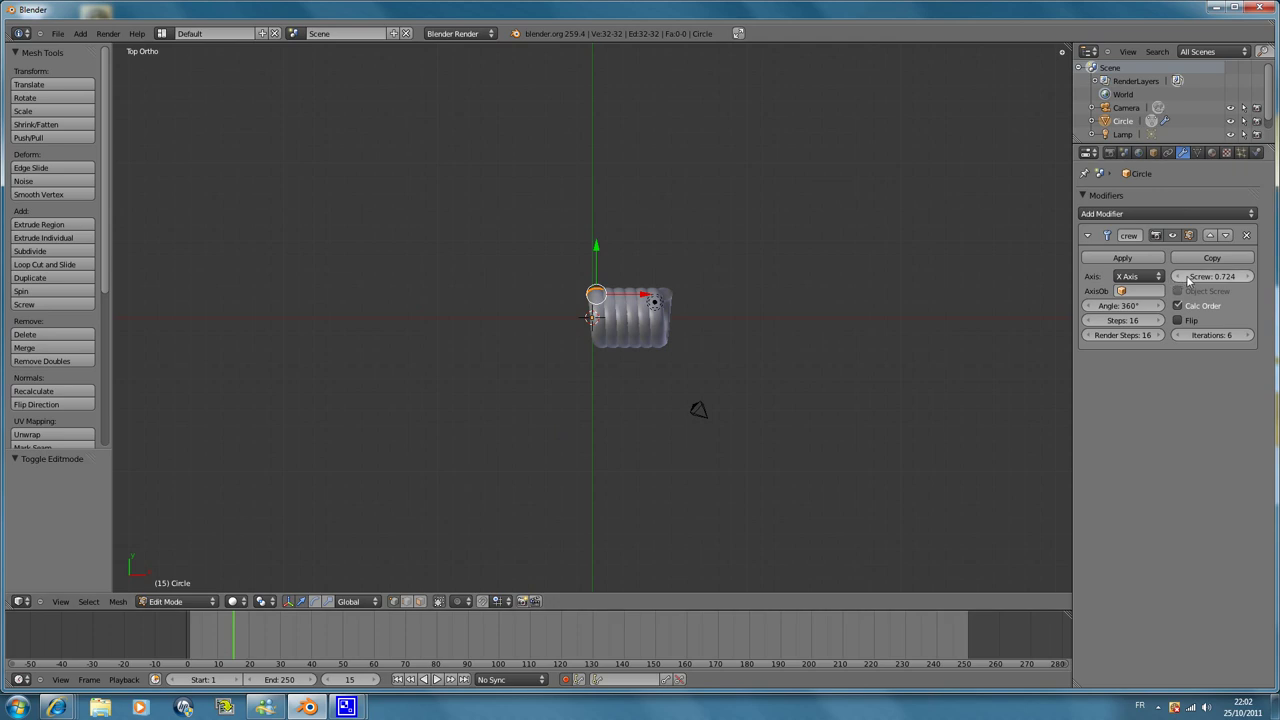
pyautogui.press('i')
# Keyframe Screw at 2.483, 4.802 and 6.481 on frames 32, 56 and 86, then return to frame 1
pyautogui.click(288, 642)
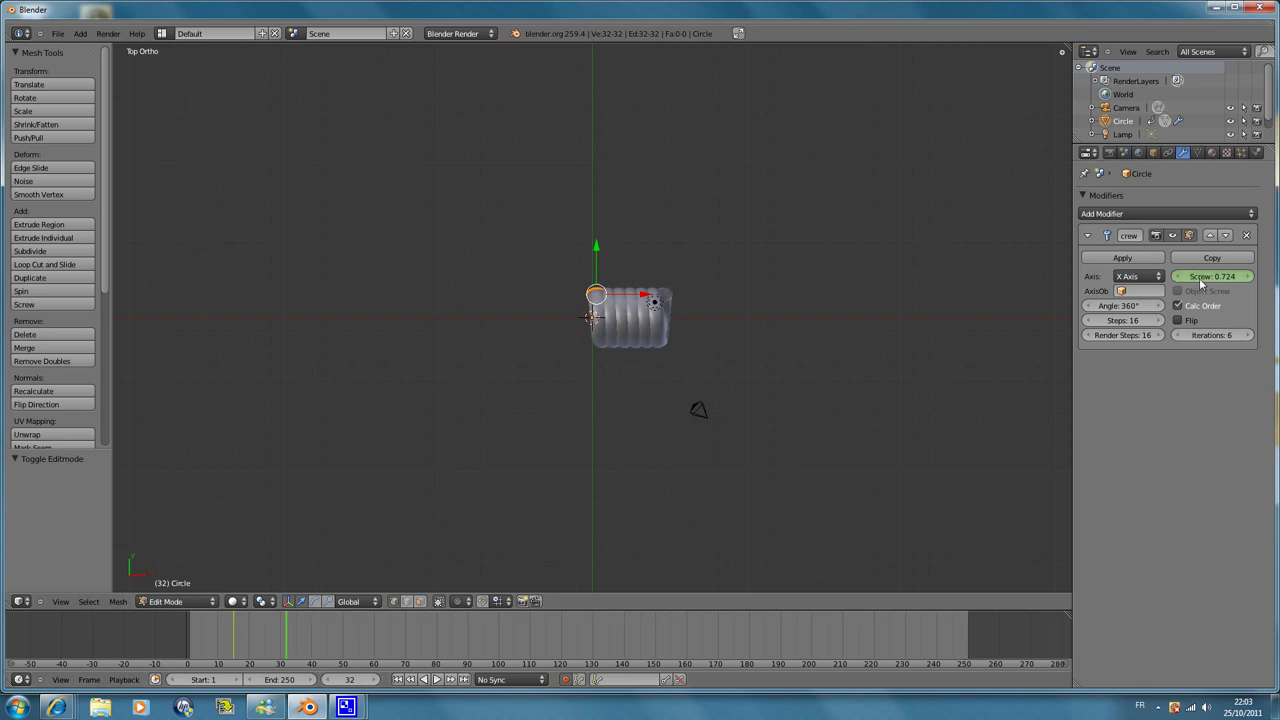
pyautogui.moveTo(1206, 283); pyautogui.dragTo(1208, 283)
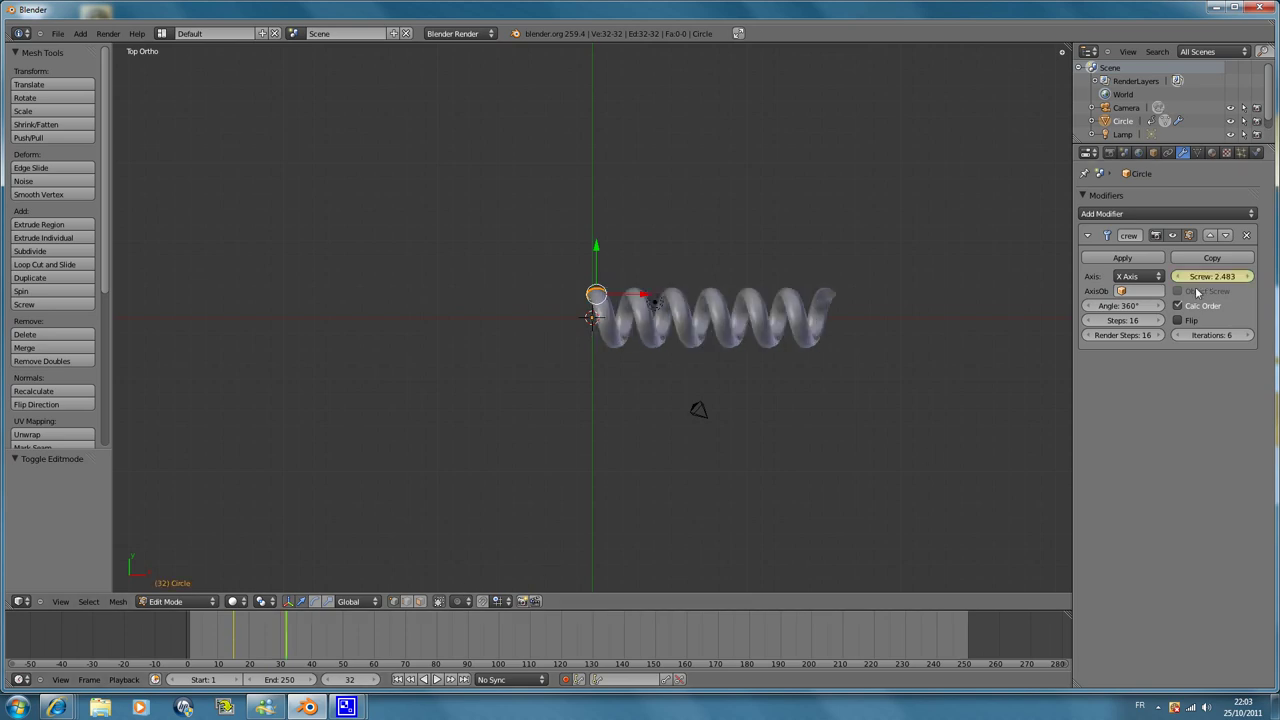
pyautogui.click(362, 646)
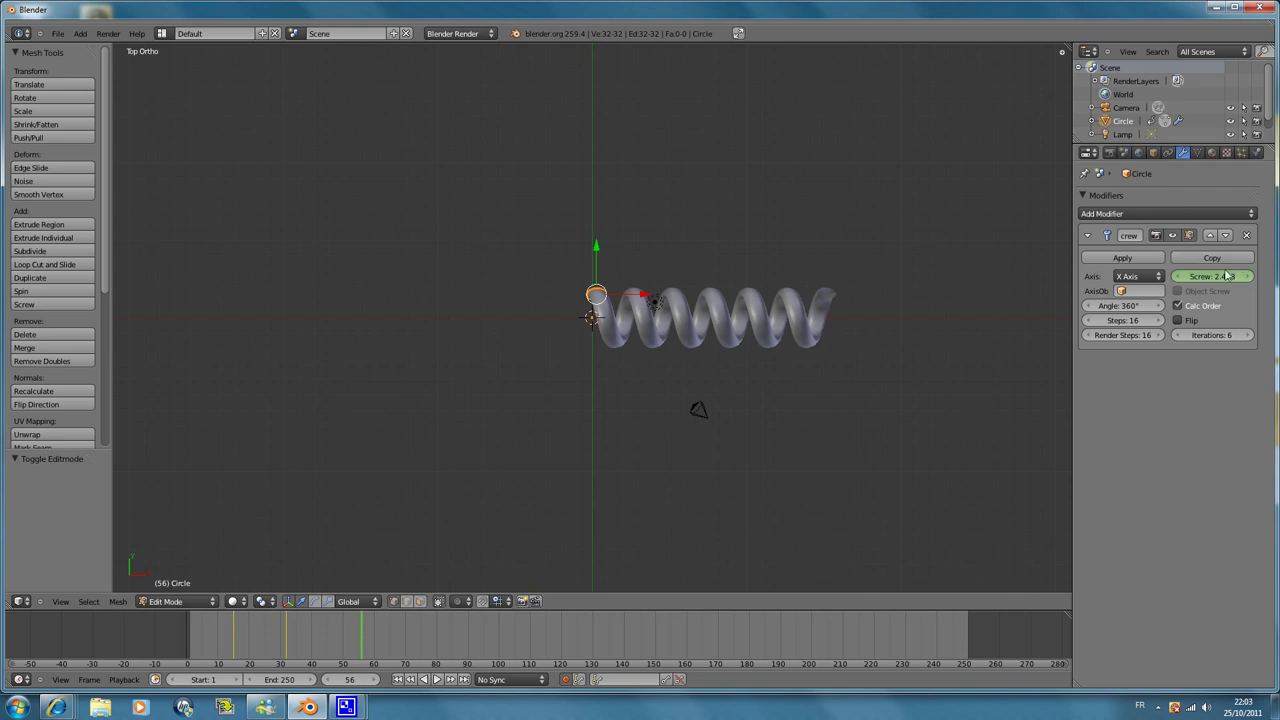
pyautogui.moveTo(1203, 284); pyautogui.dragTo(1207, 283)
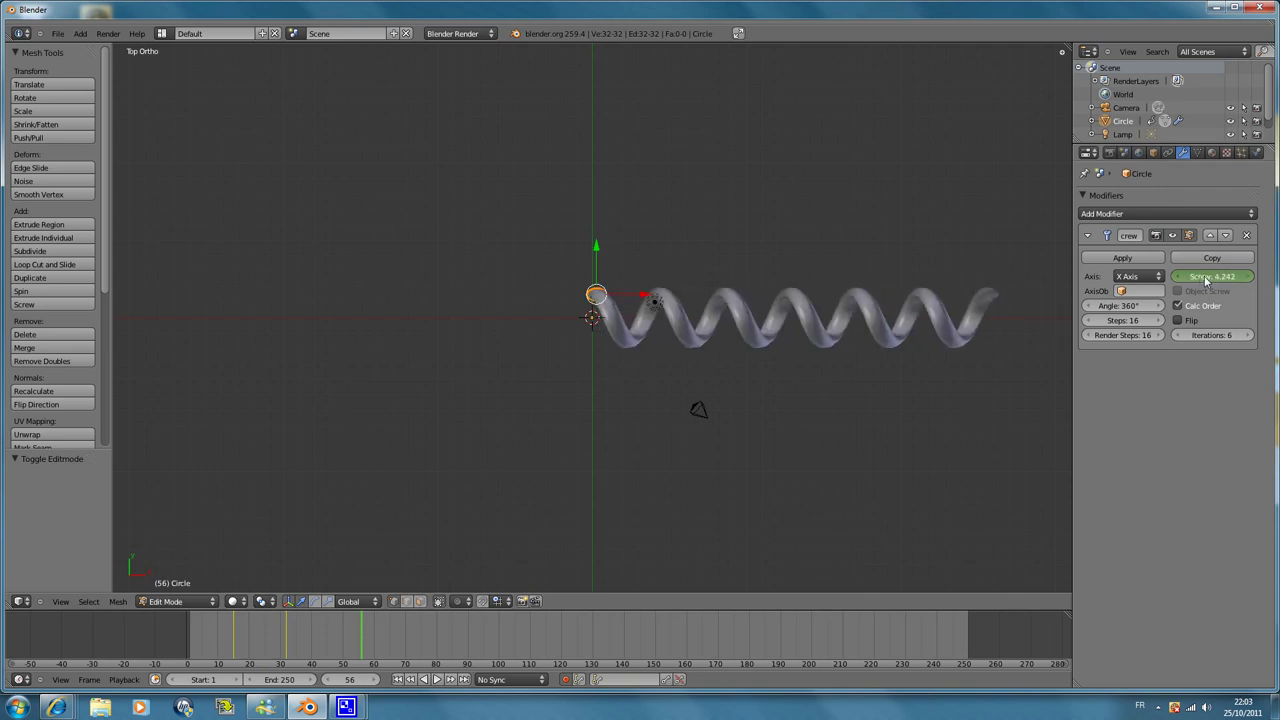
pyautogui.click(455, 636)
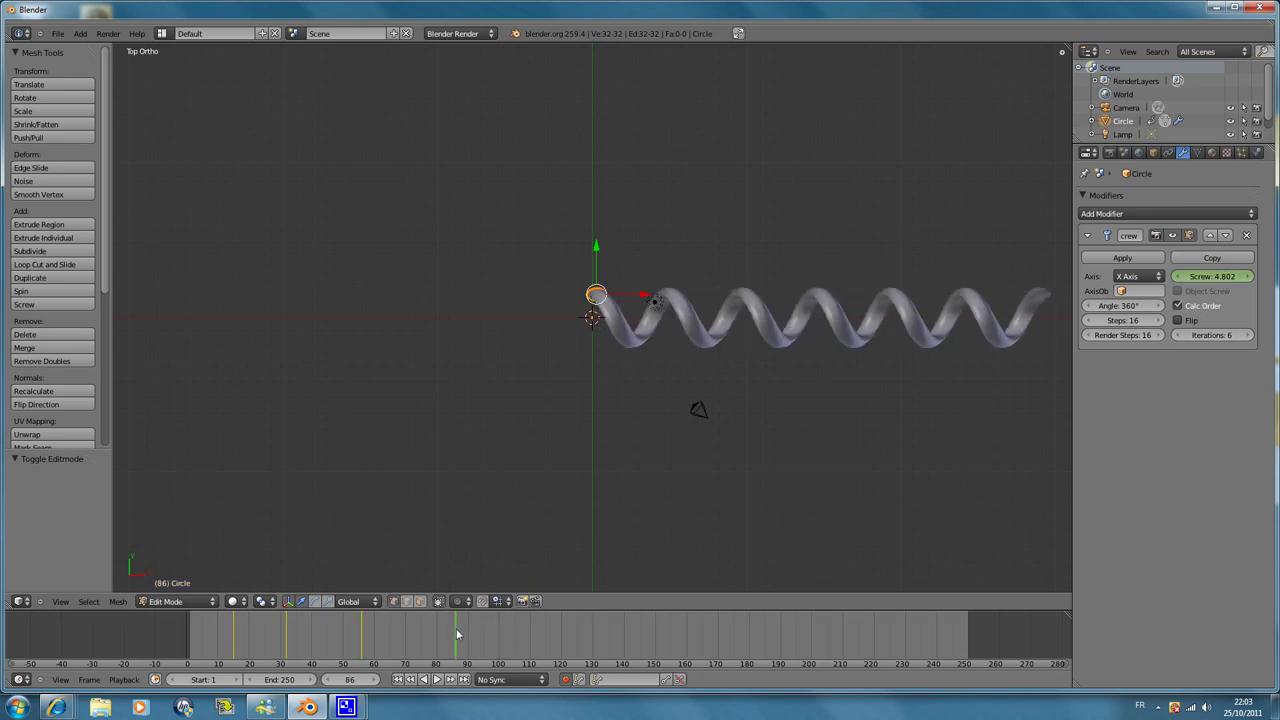
pyautogui.moveTo(1207, 283); pyautogui.dragTo(1208, 283)
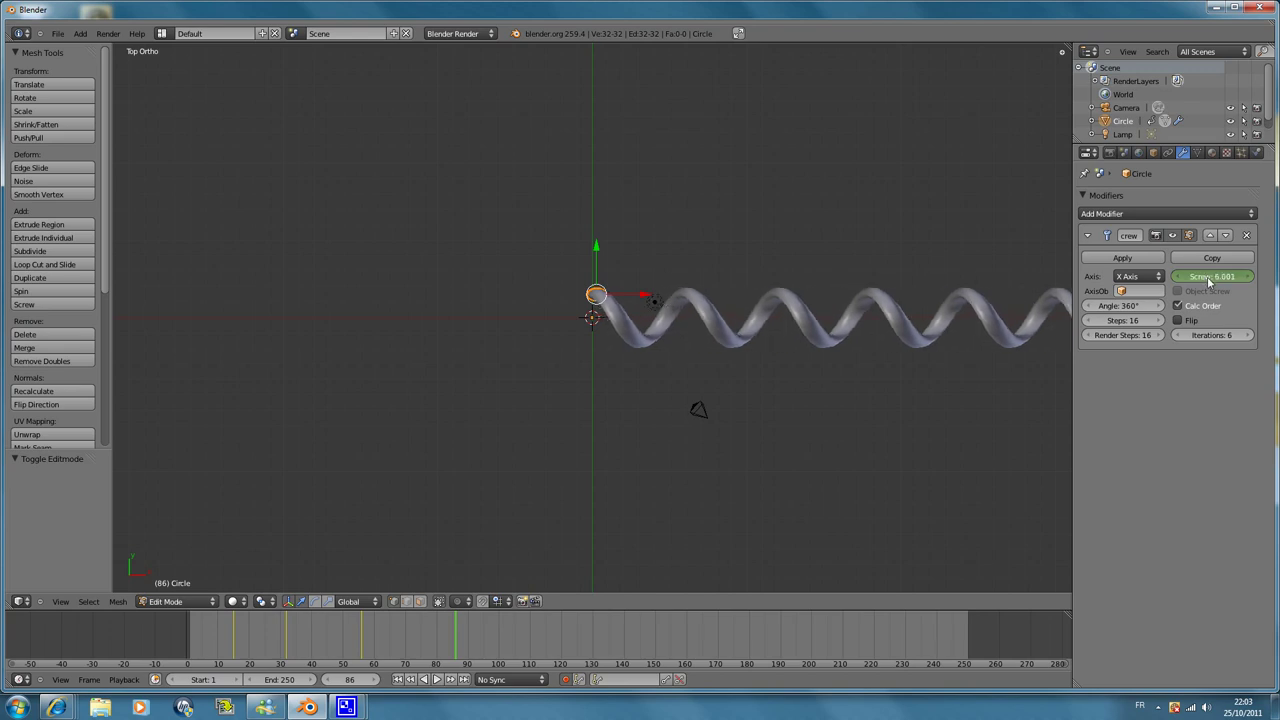
pyautogui.scroll(-2, 496, 268)
pyautogui.scroll(-2, 500, 275)
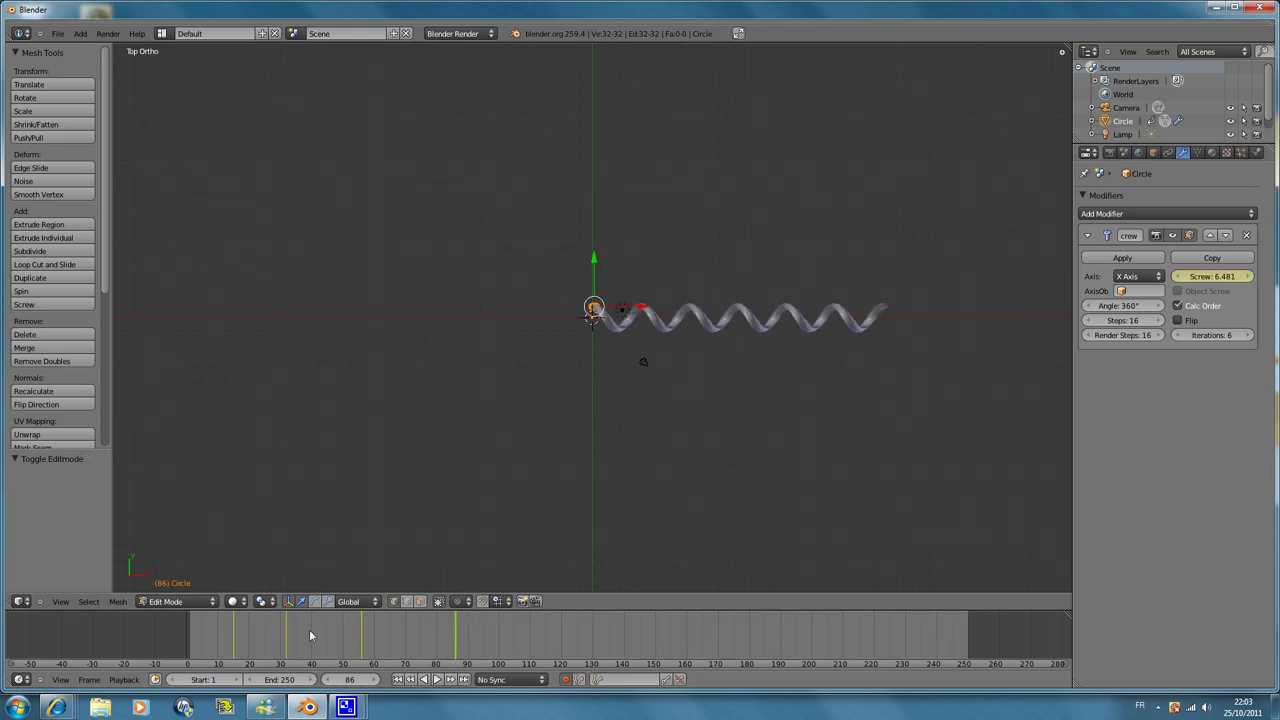
pyautogui.click(190, 638)
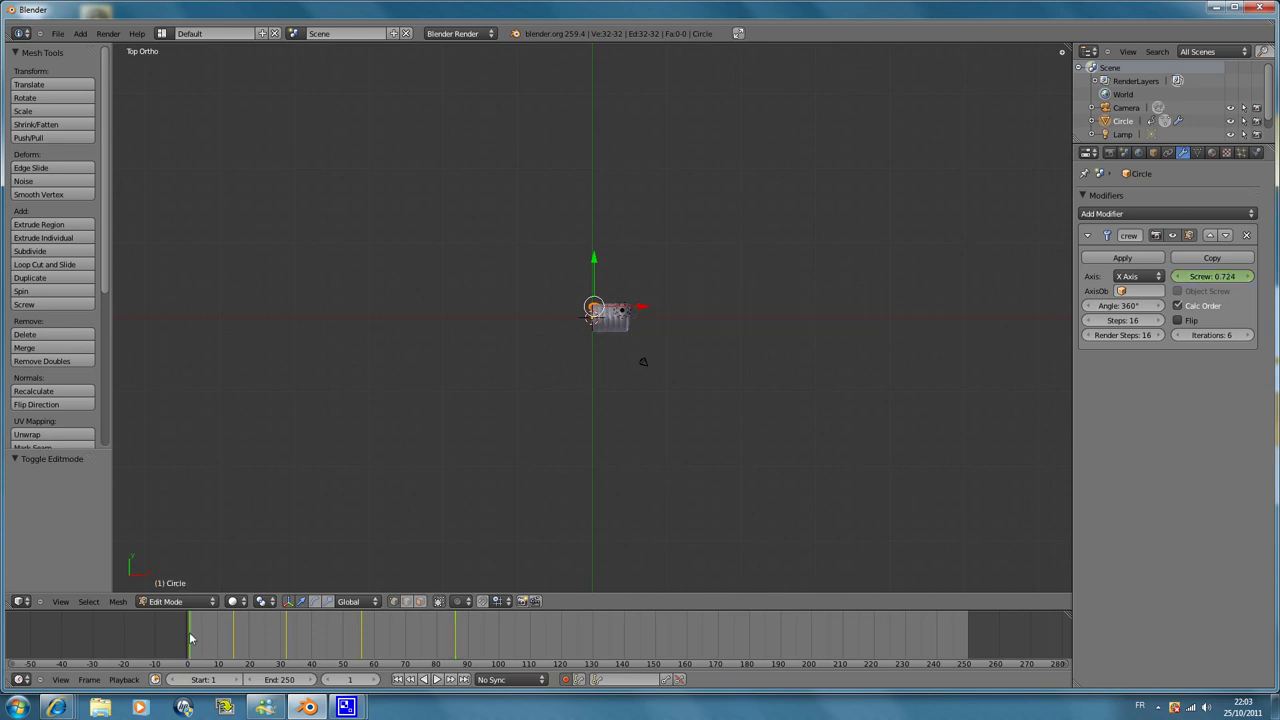
# Preview the stretch, then keyframe Screw at 4.802 on frame 106
pyautogui.click(438, 681)
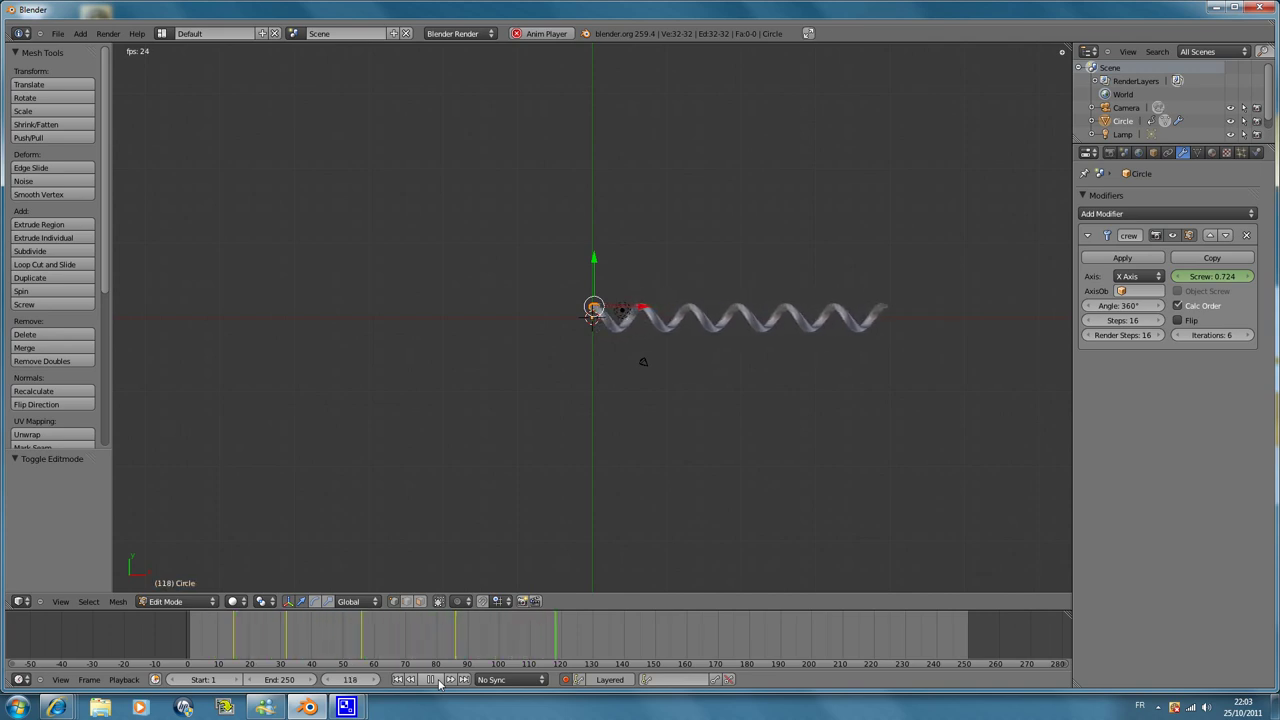
pyautogui.click(438, 681)
pyautogui.click(481, 631)
pyautogui.click(517, 637)
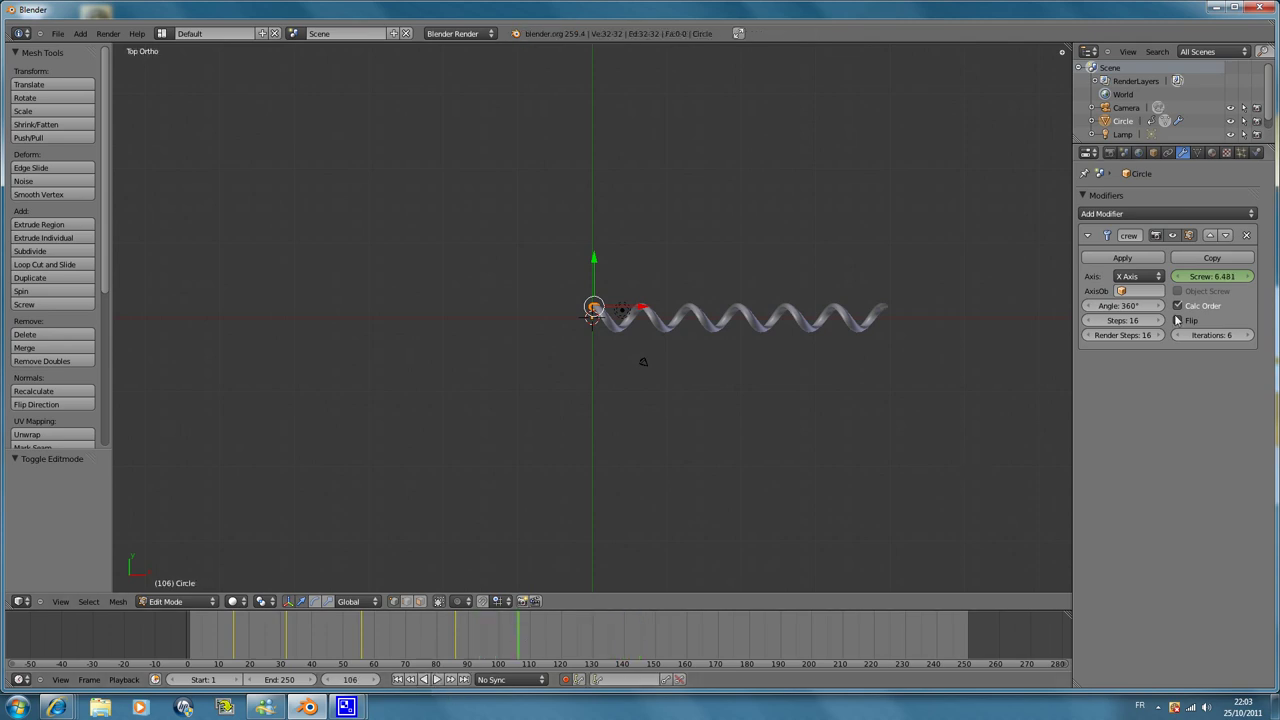
pyautogui.moveTo(1243, 280); pyautogui.dragTo(1215, 280)
pyautogui.press('i')
# Keyframe Screw at 2.319 on frame 138 and 0.481 on frame 168, then return to the start
pyautogui.click(620, 635)
pyautogui.moveTo(1237, 280); pyautogui.dragTo(1241, 282)
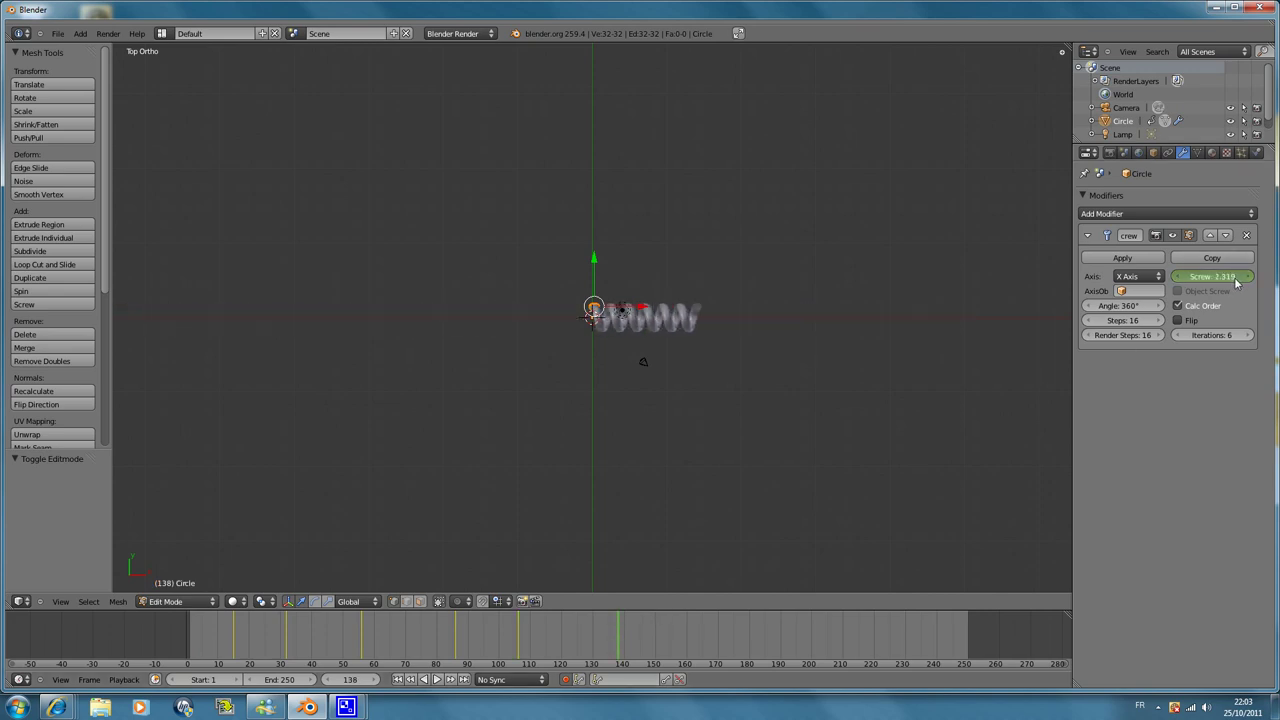
pyautogui.press('i')
pyautogui.click(710, 626)
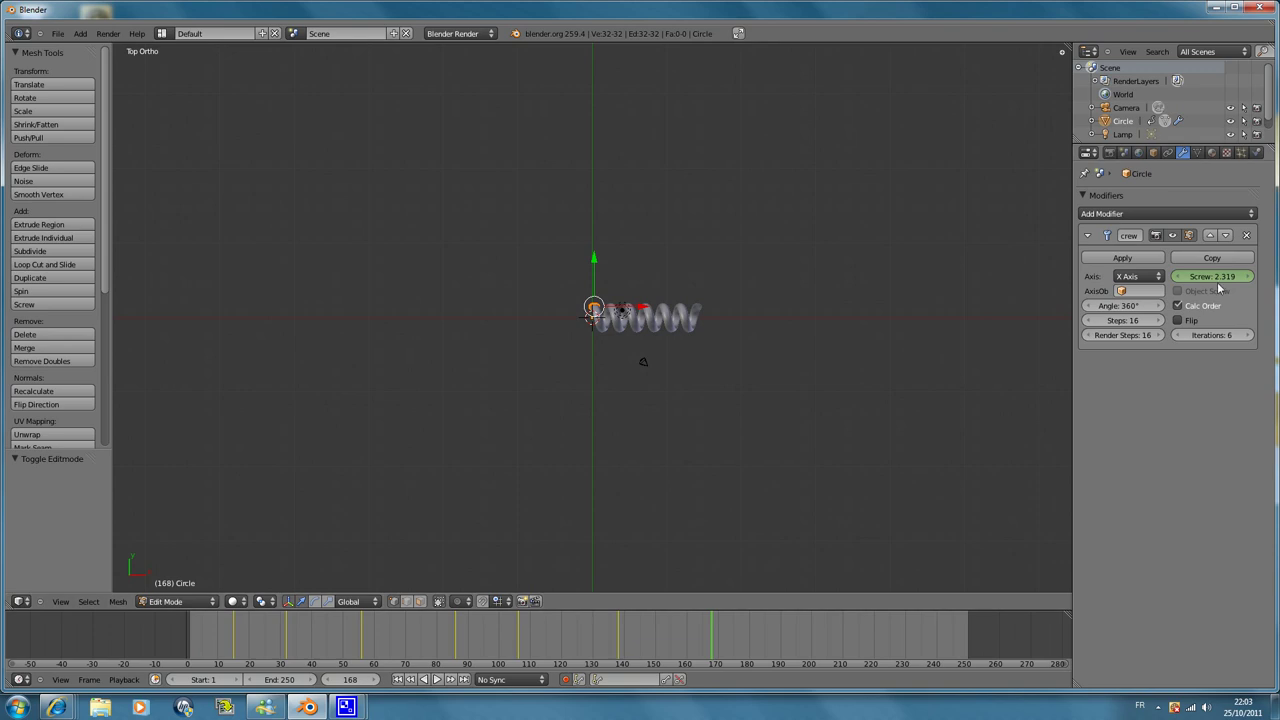
pyautogui.moveTo(1230, 283); pyautogui.dragTo(1195, 284)
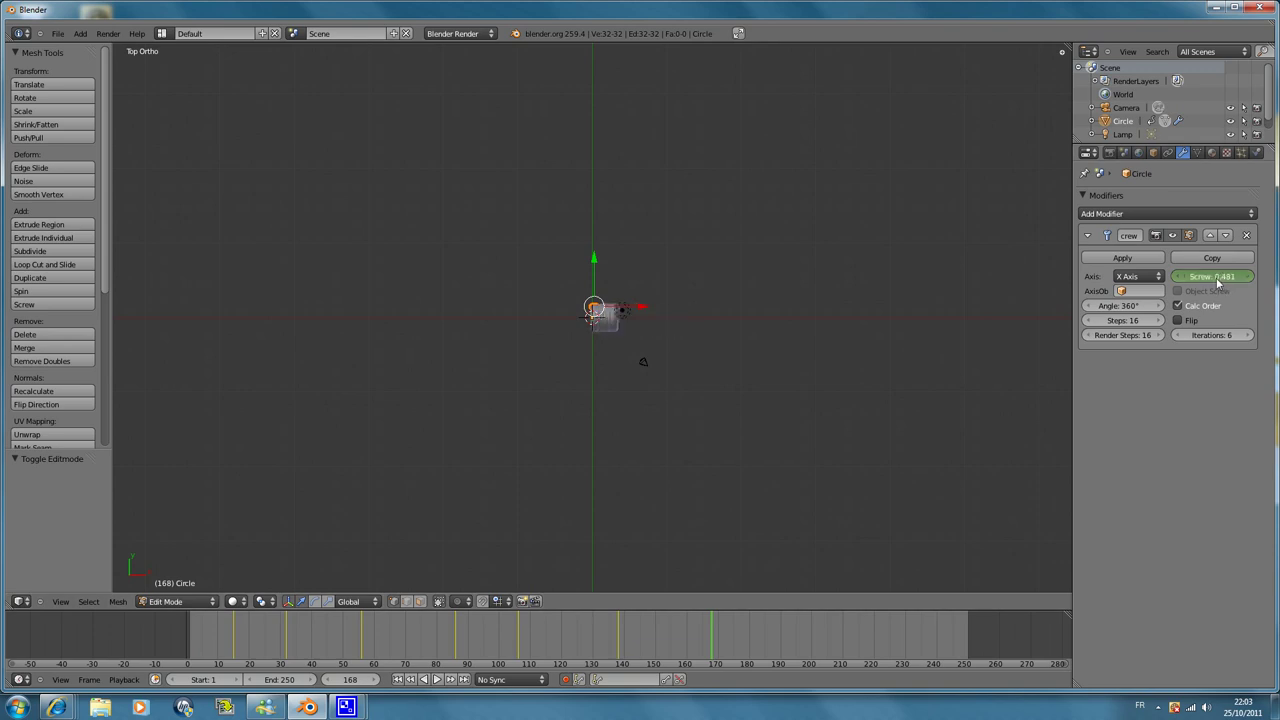
pyautogui.press('i')
pyautogui.click(193, 644)
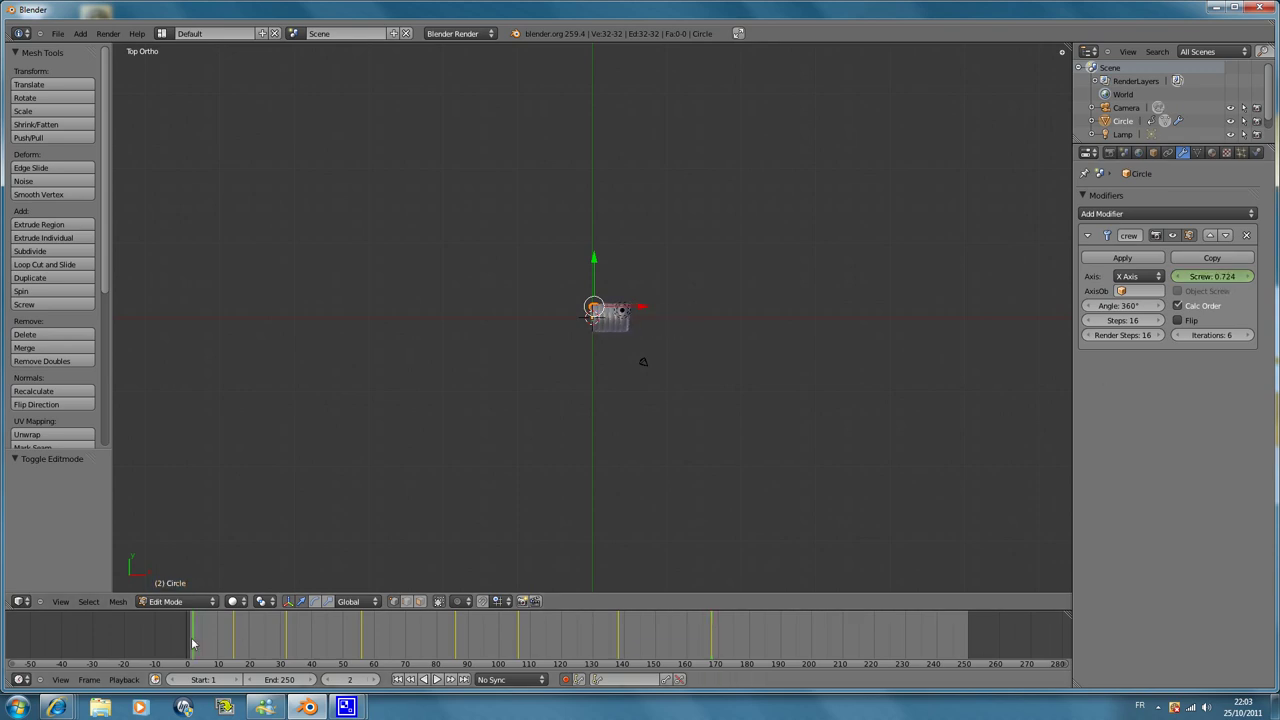
# Play the spring animation, then bring up the CamStudio recorder window
pyautogui.click(437, 680)
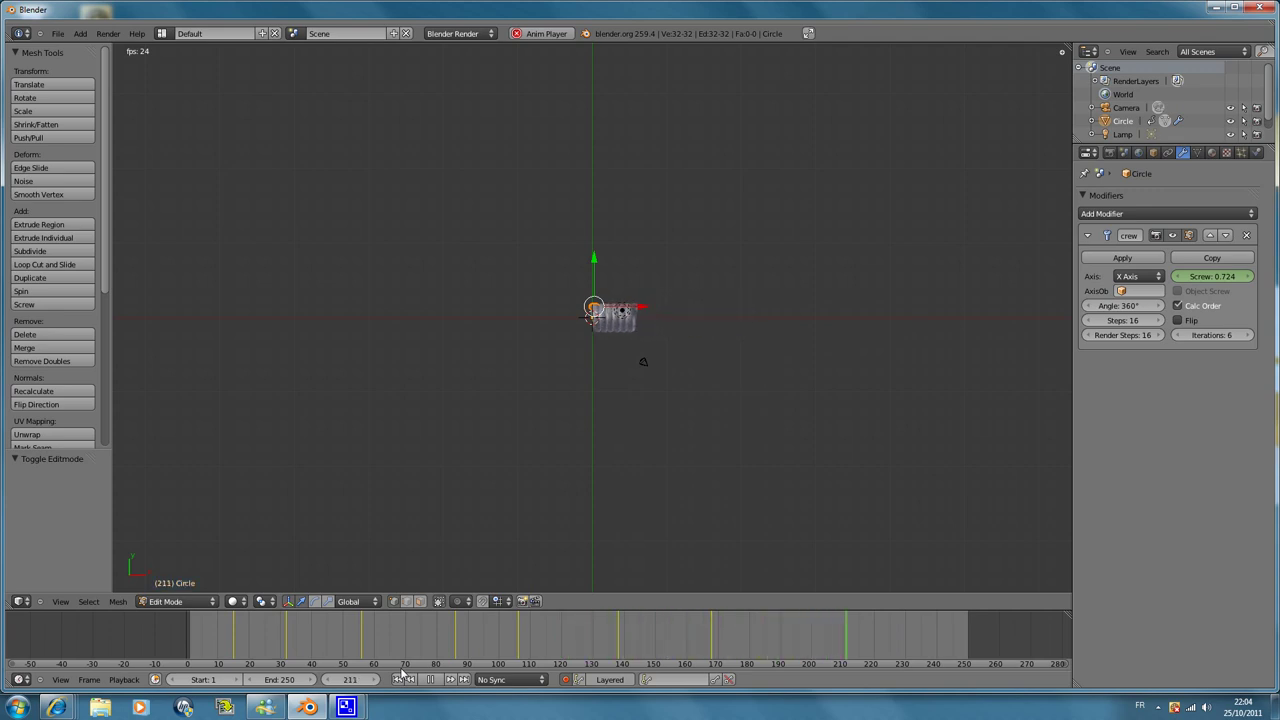
pyautogui.click(346, 707)
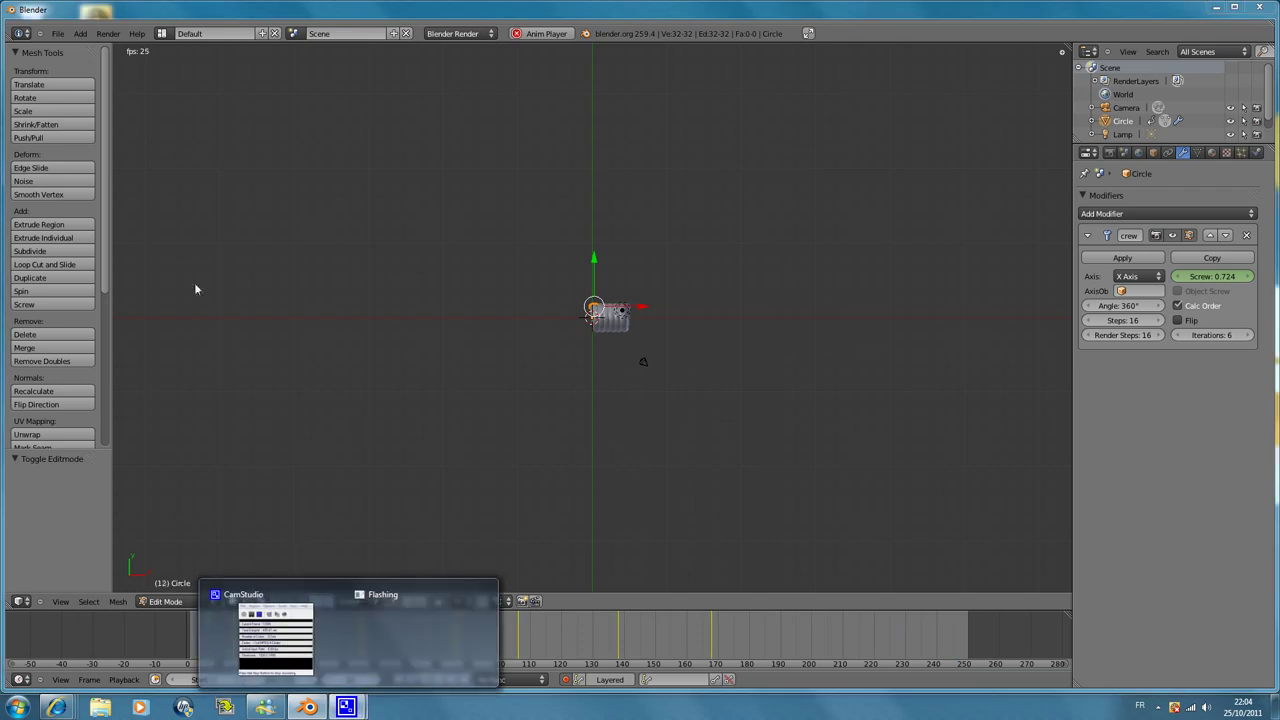